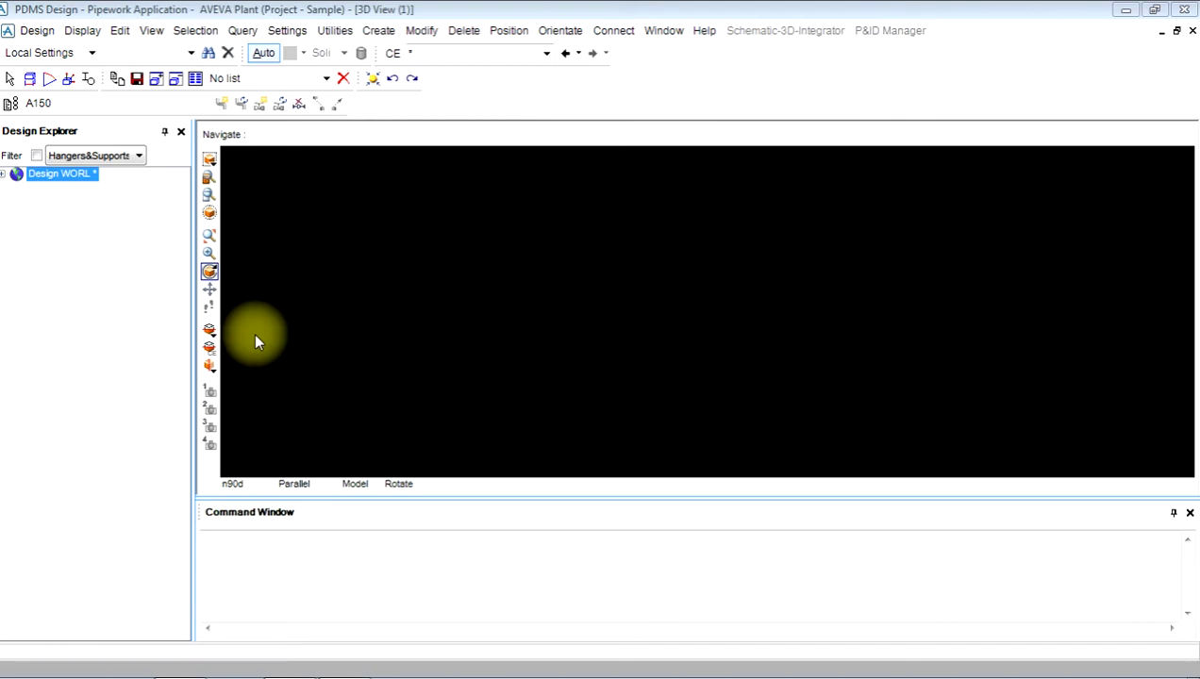
Expand the design world and create a new site, SITE 1.
double_click(38, 174)
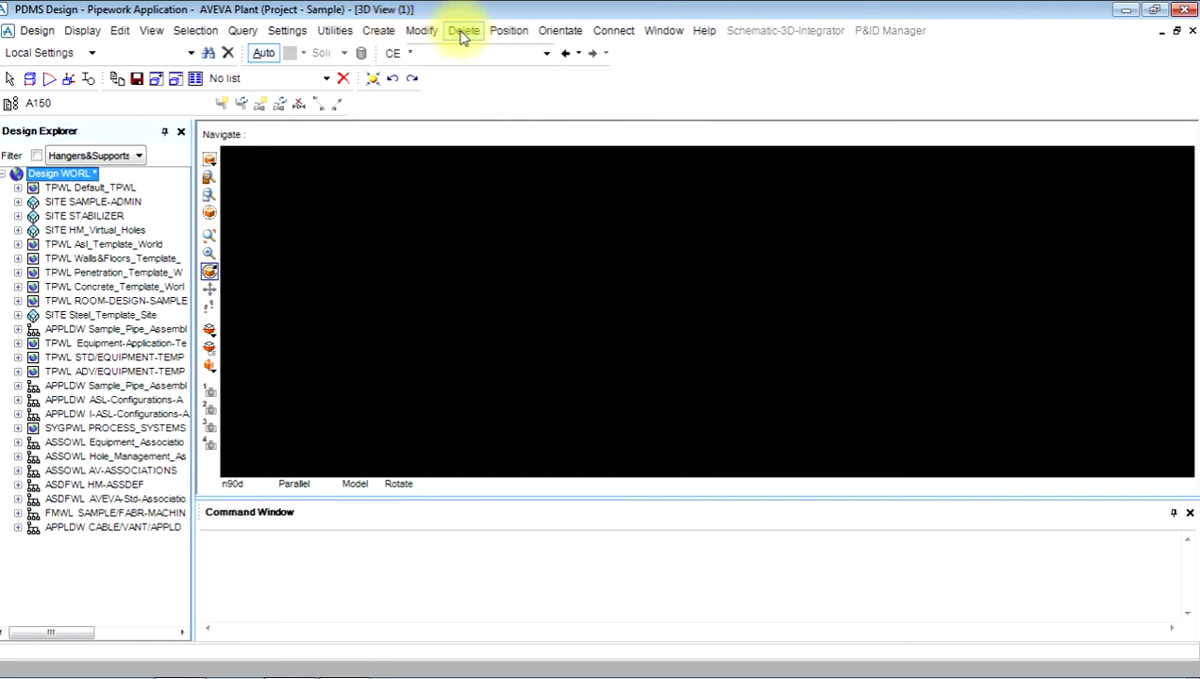
left_click(387, 32)
left_click(397, 56)
left_click(27, 118)
Create ZONE 1 beneath SITE 1.
left_click(378, 30)
left_click(392, 92)
left_click(27, 118)
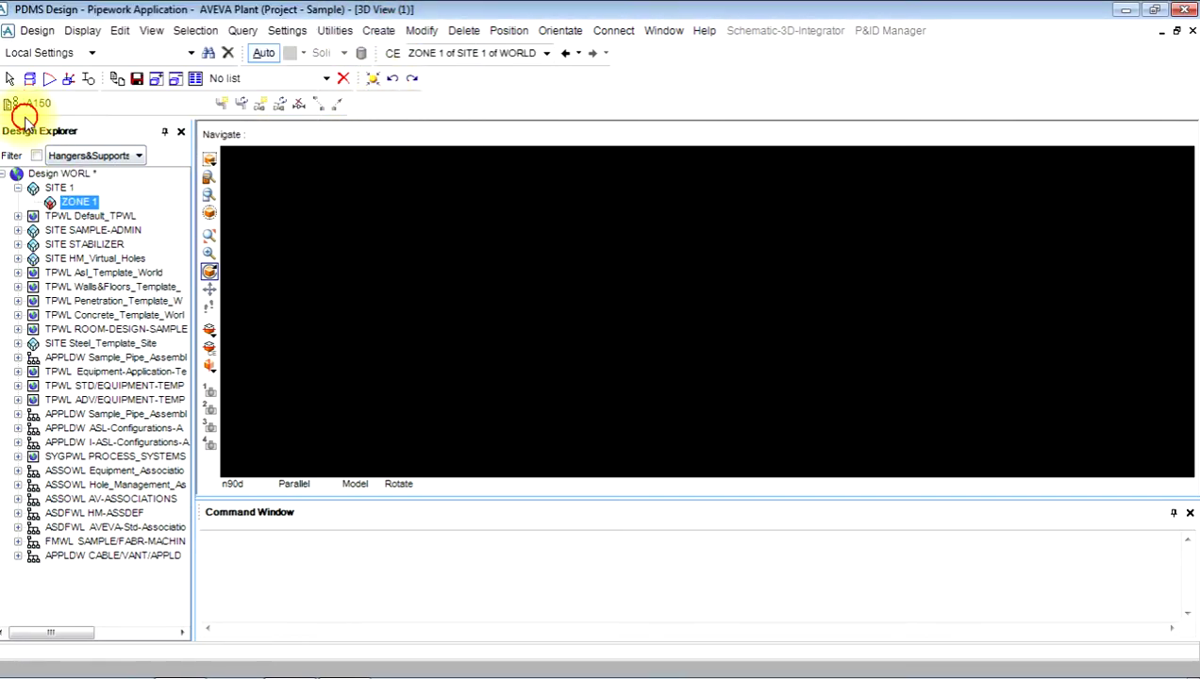
Create PIPE 1 under ZONE 1 using Create > Pipe and confirm.
left_click(382, 32)
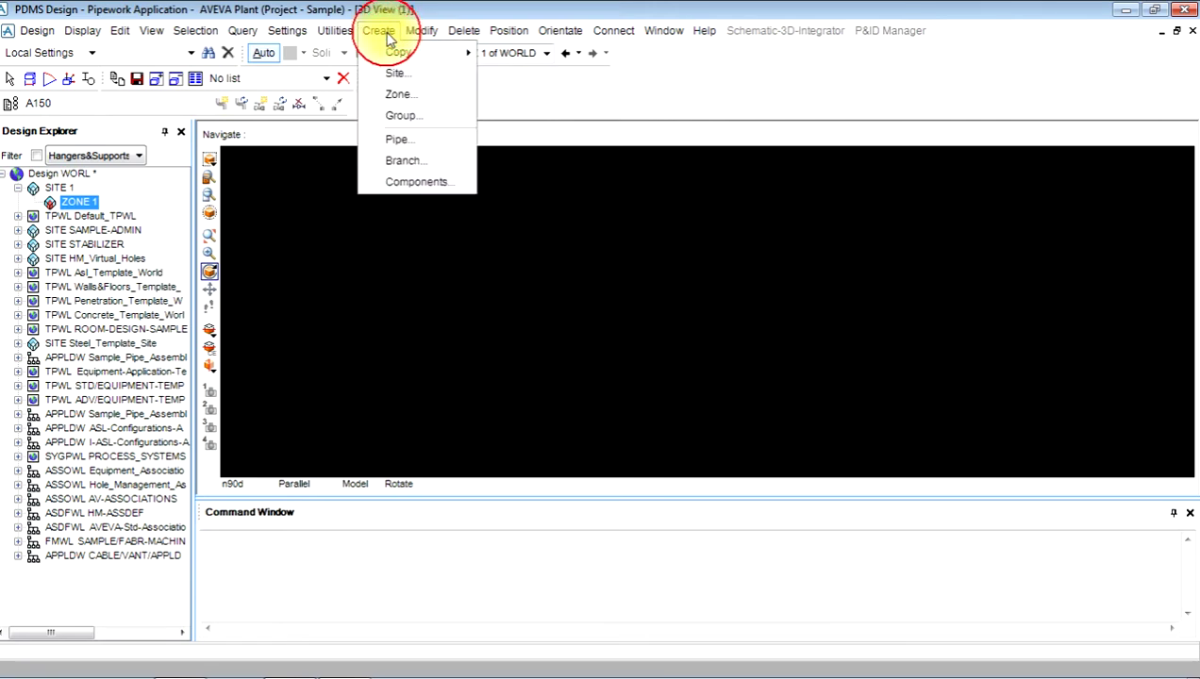
left_click(398, 139)
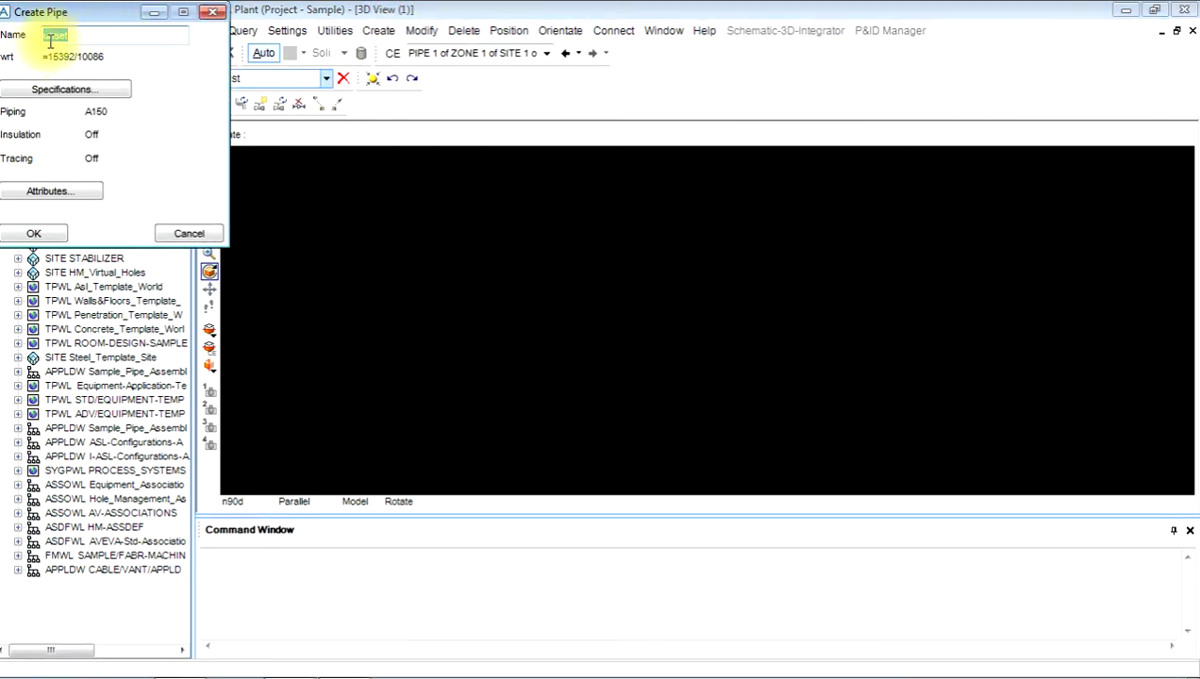
left_click(50, 236)
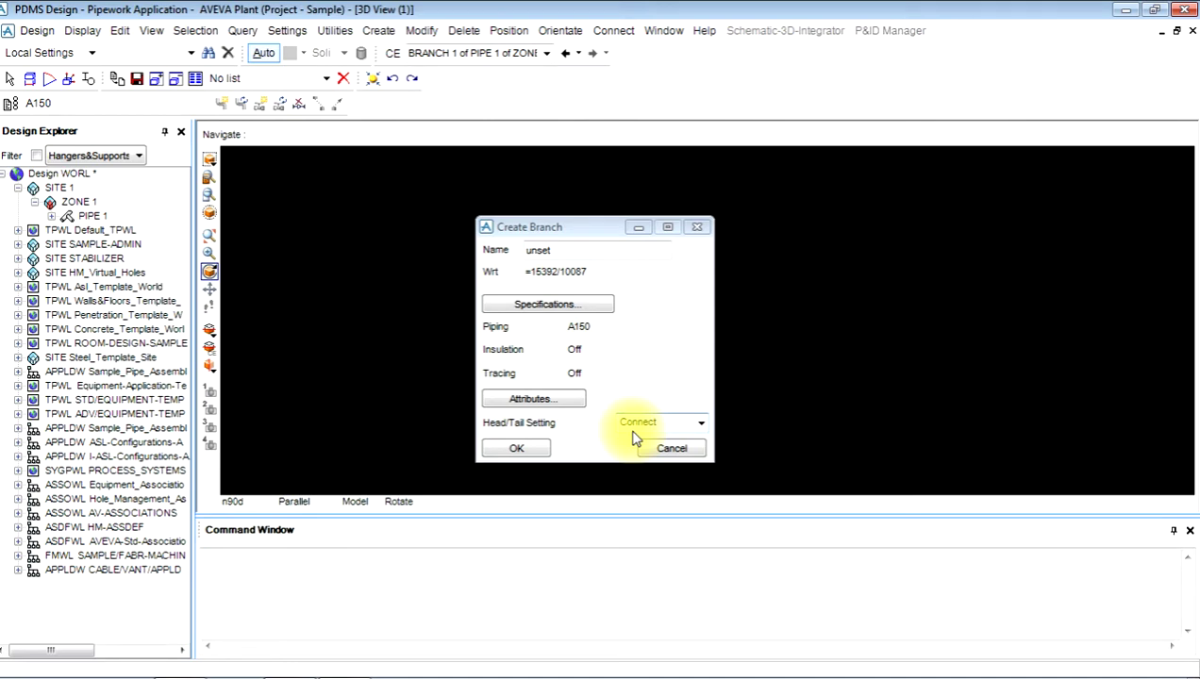
Set the branch Head/Tail Setting to Explicit and create the branch.
left_click(638, 423)
left_click(642, 447)
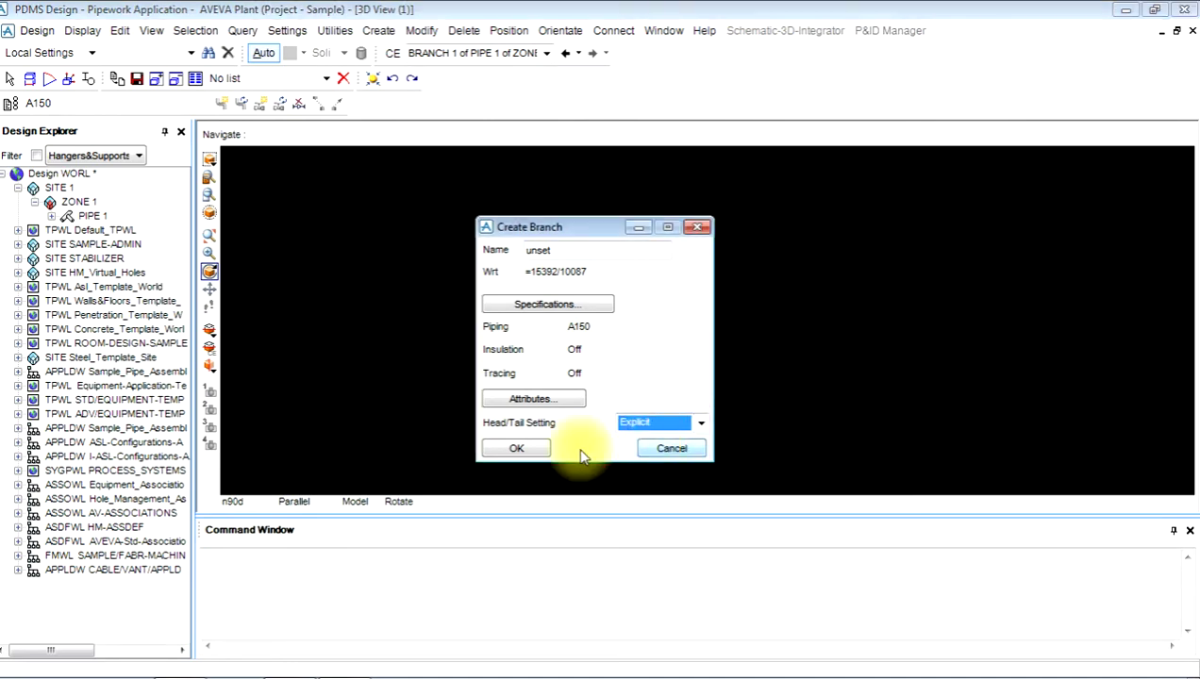
left_click(511, 449)
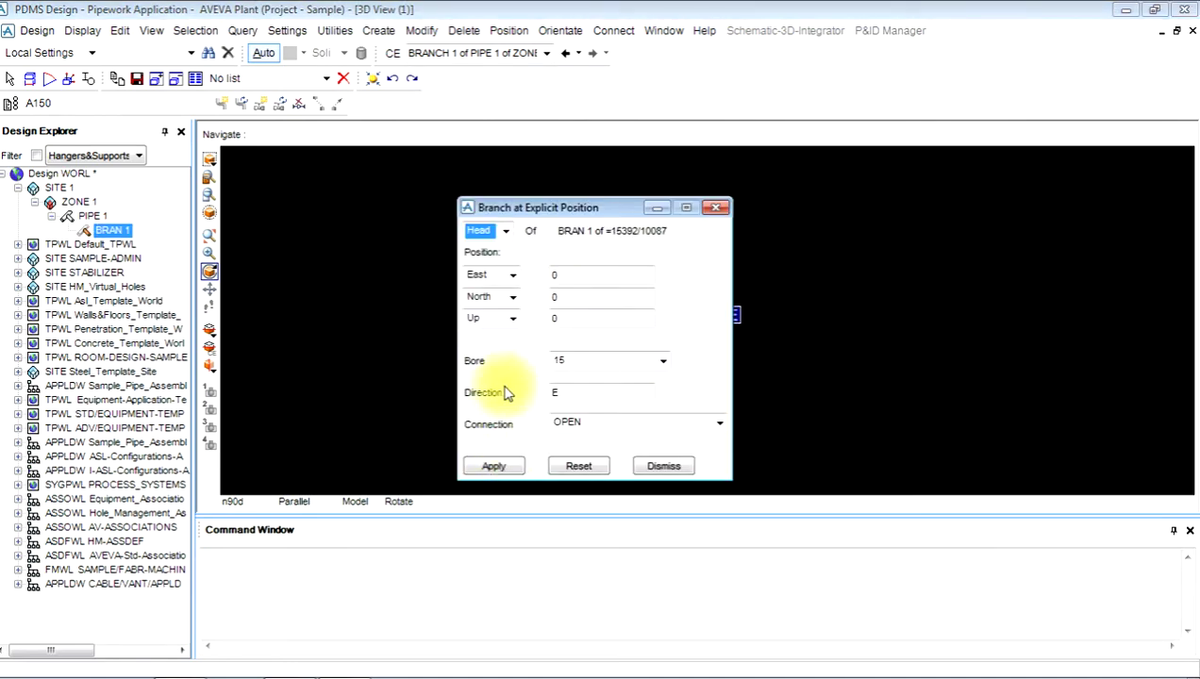
Give the branch head position 0, 0, 0, bore 80 and direction N.
double_click(571, 274)
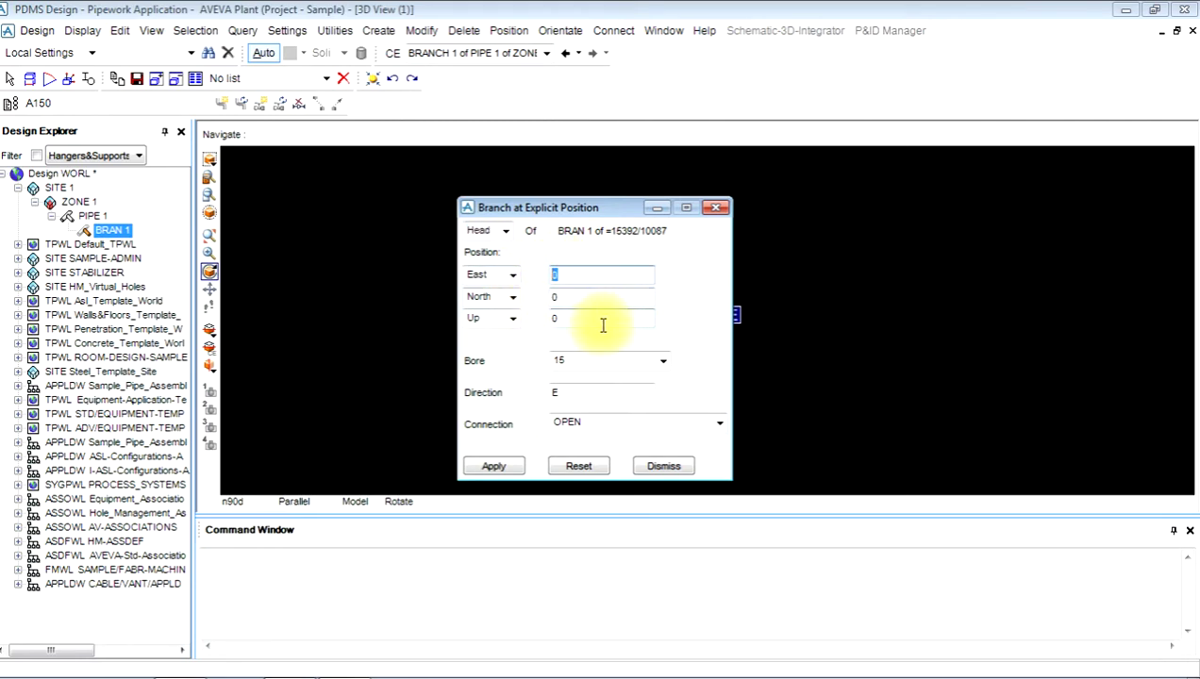
left_click(594, 360)
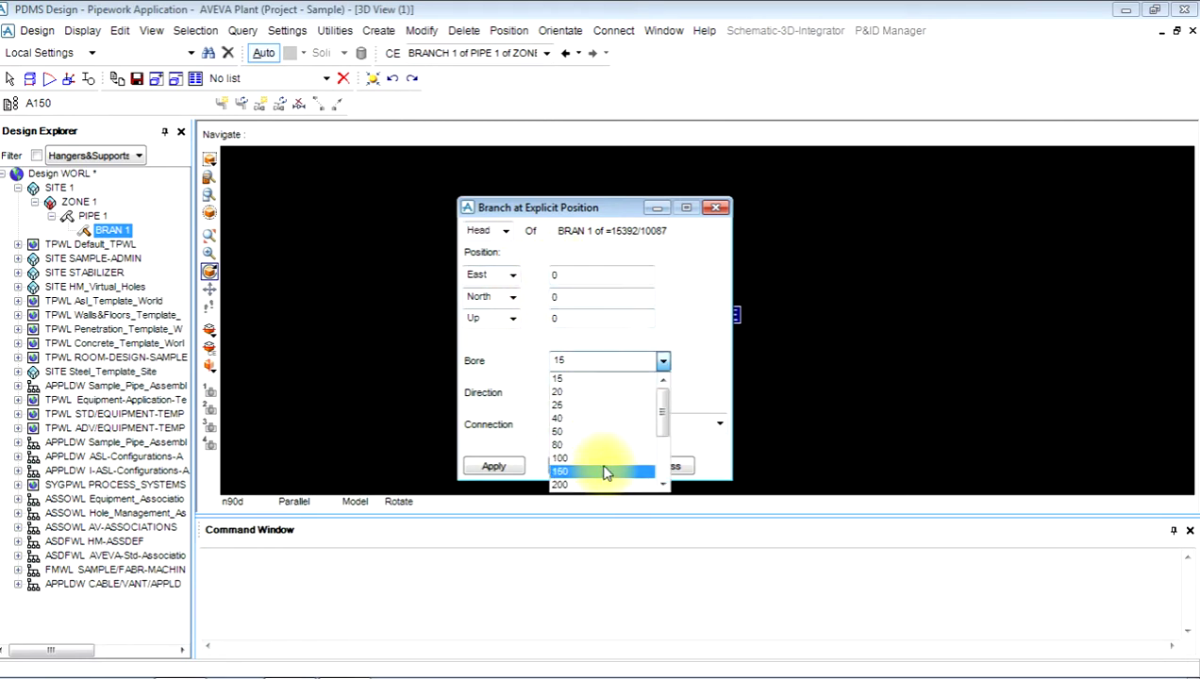
left_click(604, 455)
left_click(555, 392)
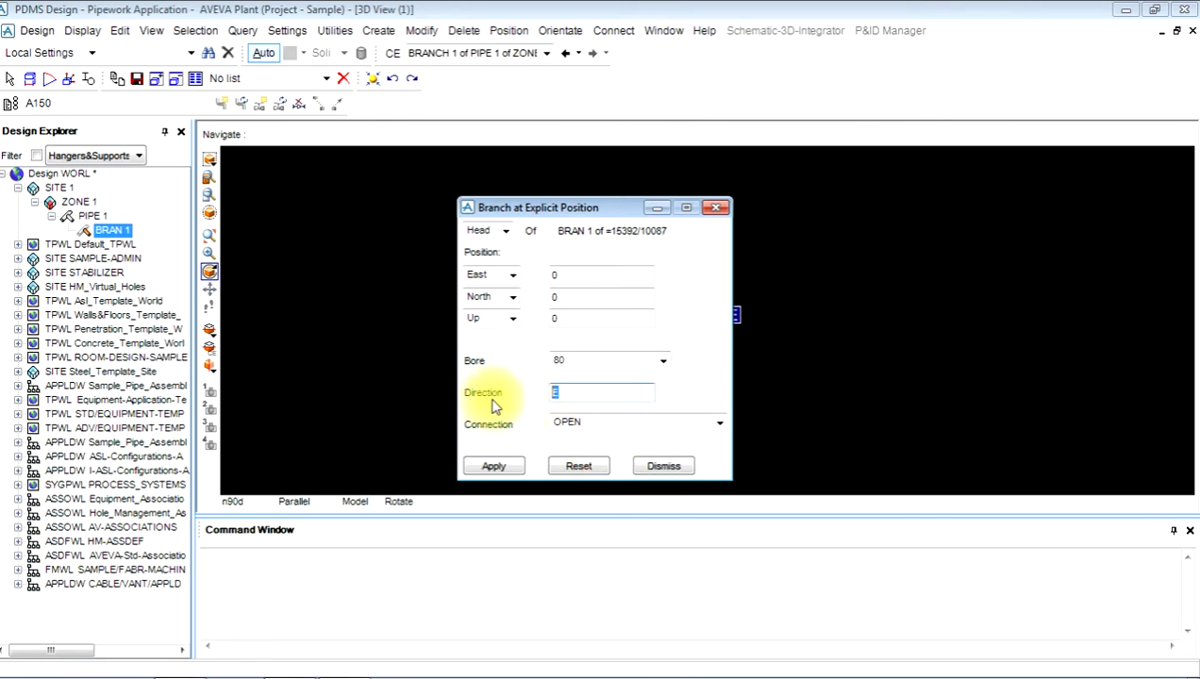
type("n")
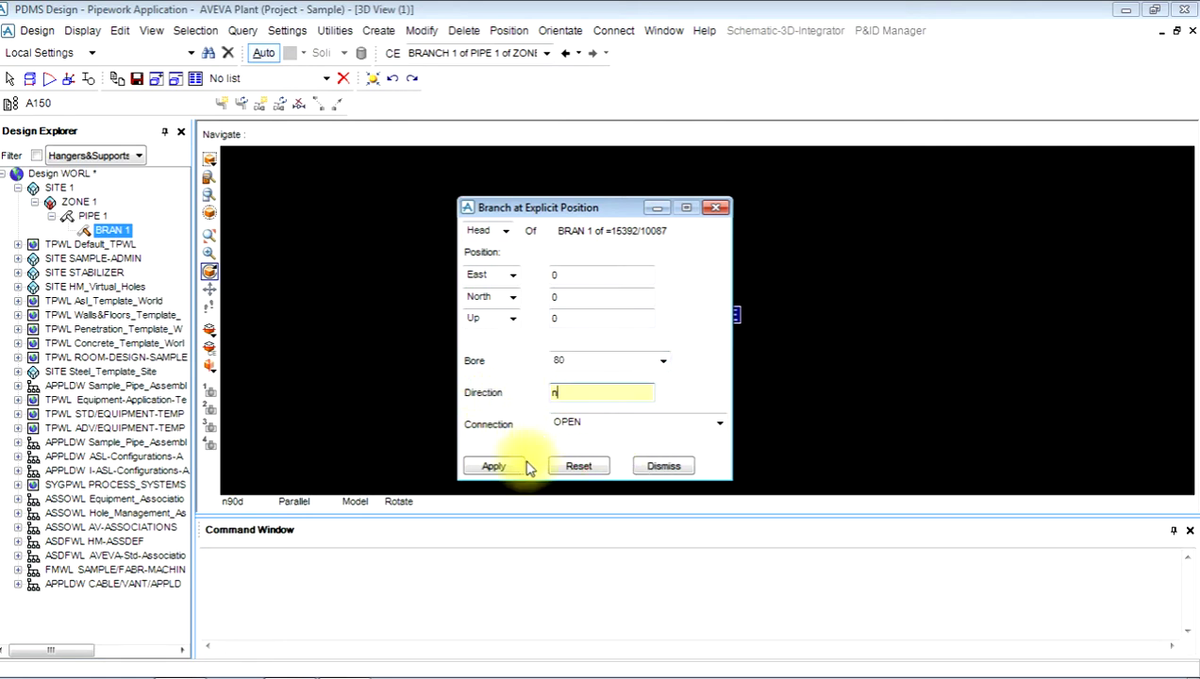
left_click(522, 469)
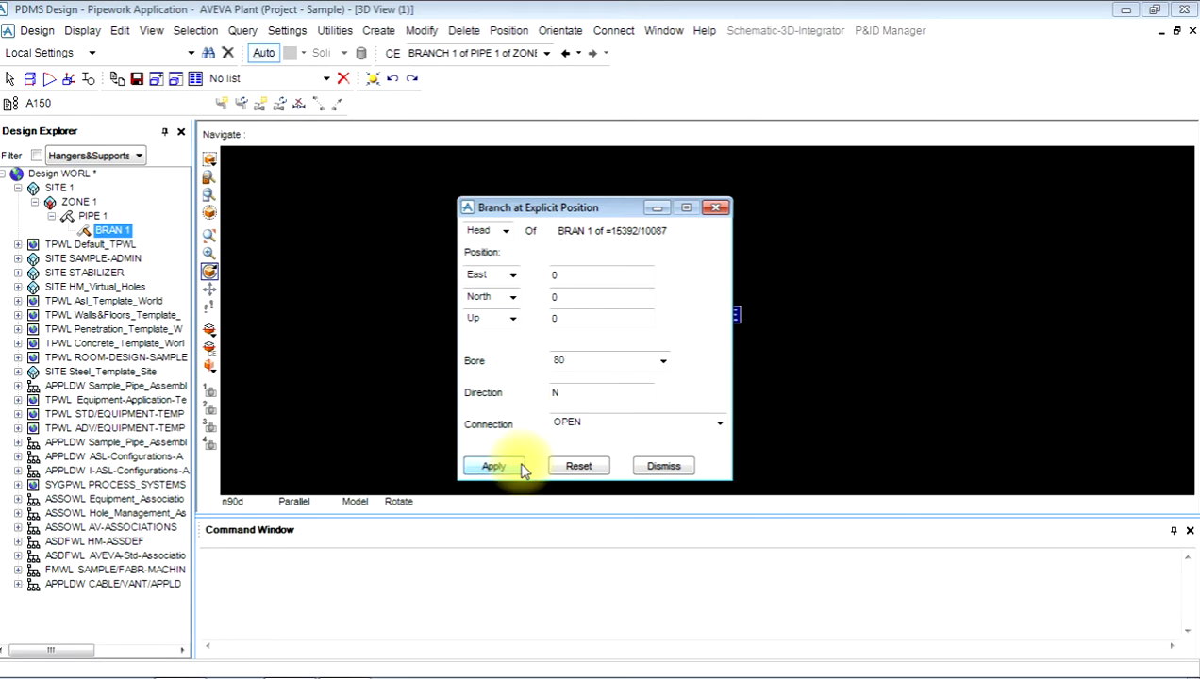
Set the branch tail to North 5000 with direction S.
left_click(501, 232)
left_click(491, 264)
left_click(597, 300)
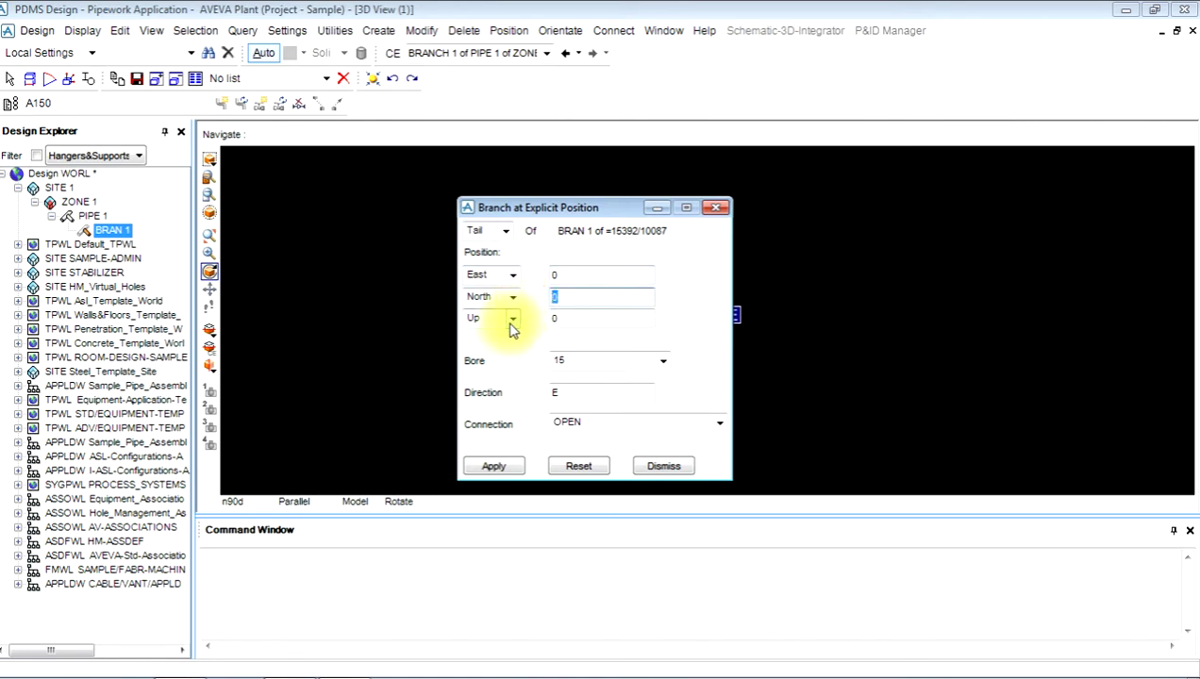
type("50.0")
type("000")
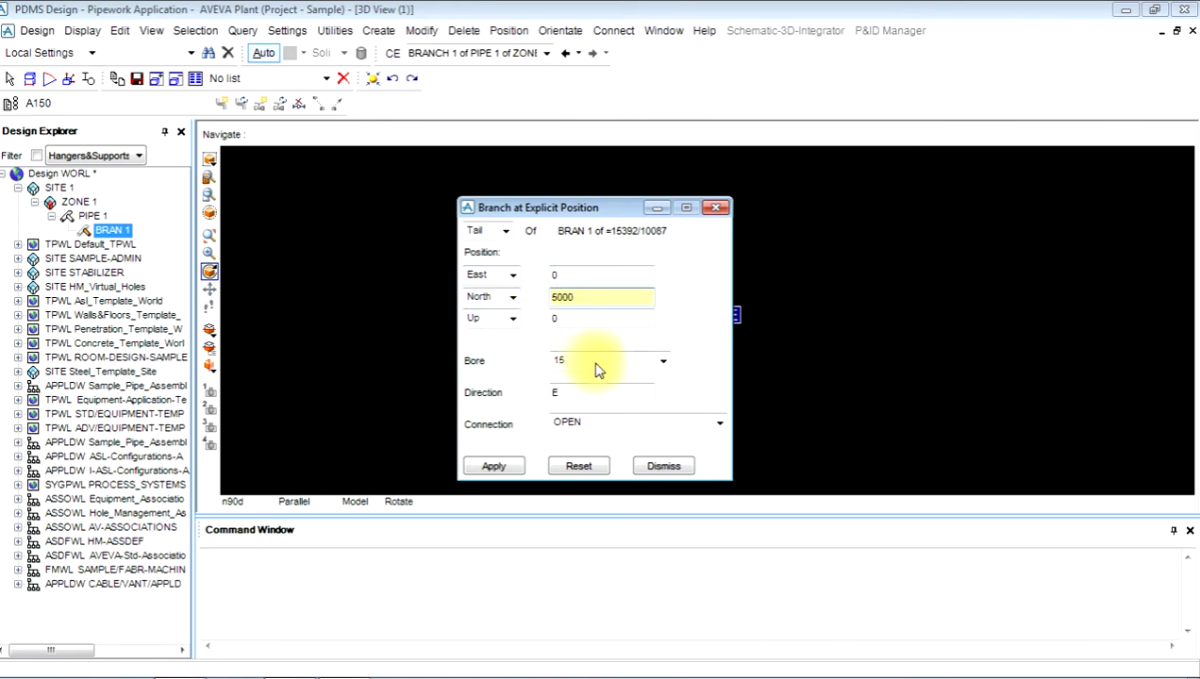
left_click_drag(591, 397, 535, 397)
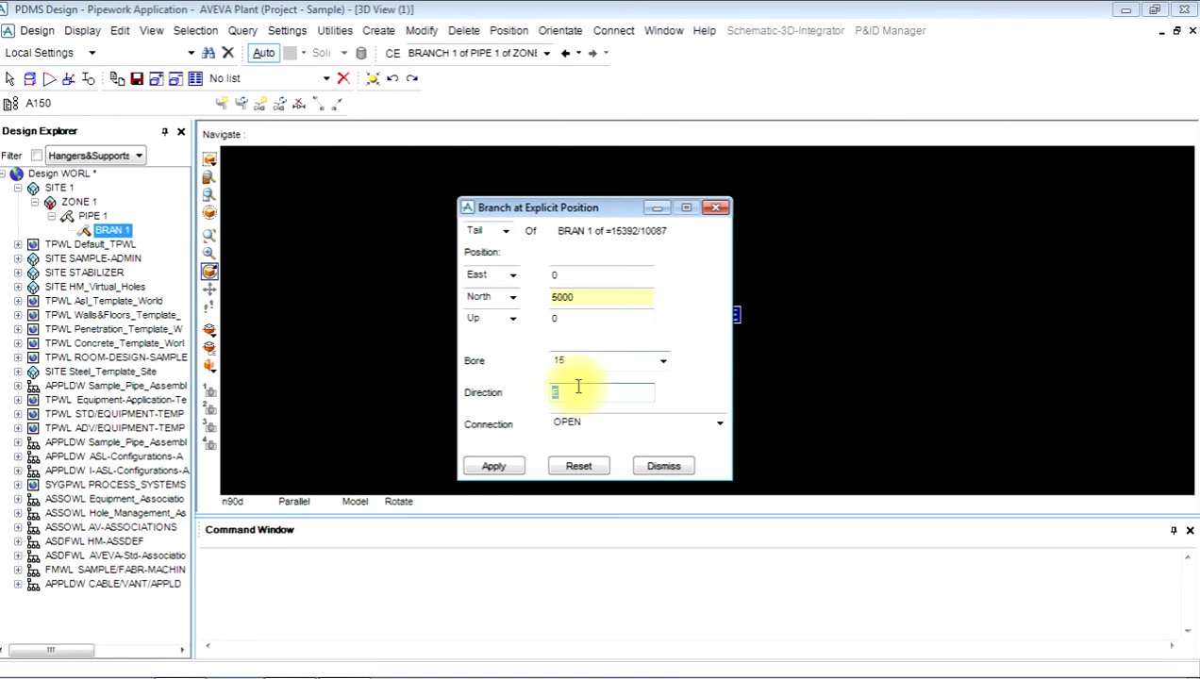
type("s")
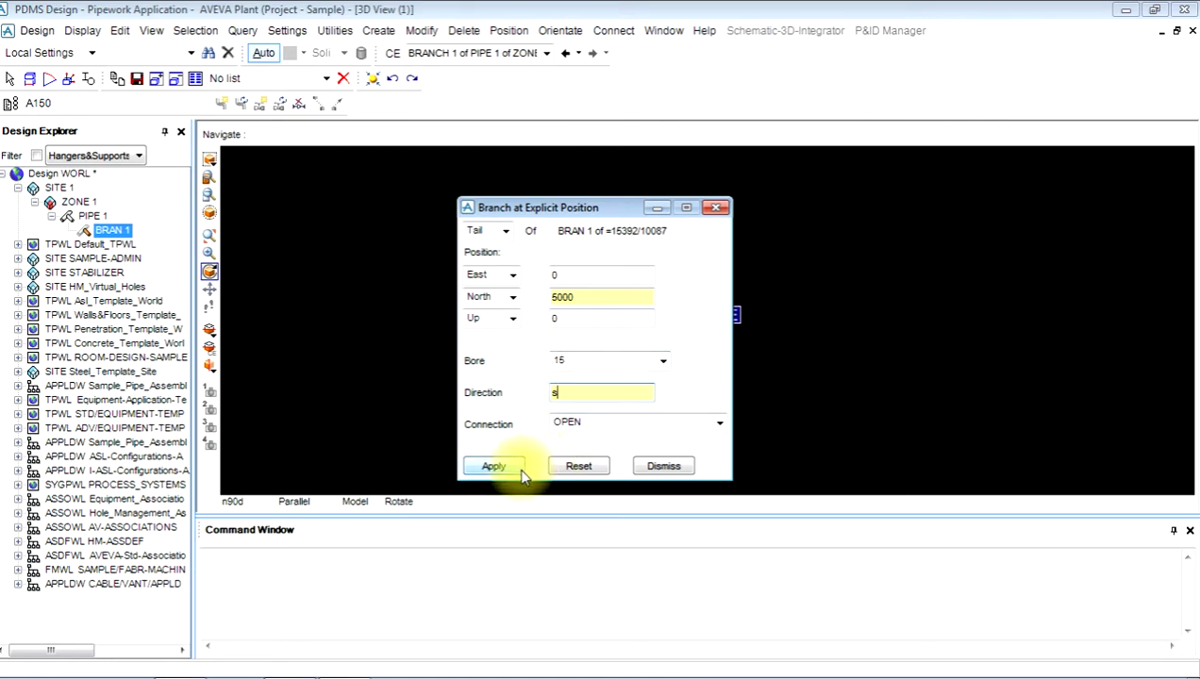
left_click(492, 469)
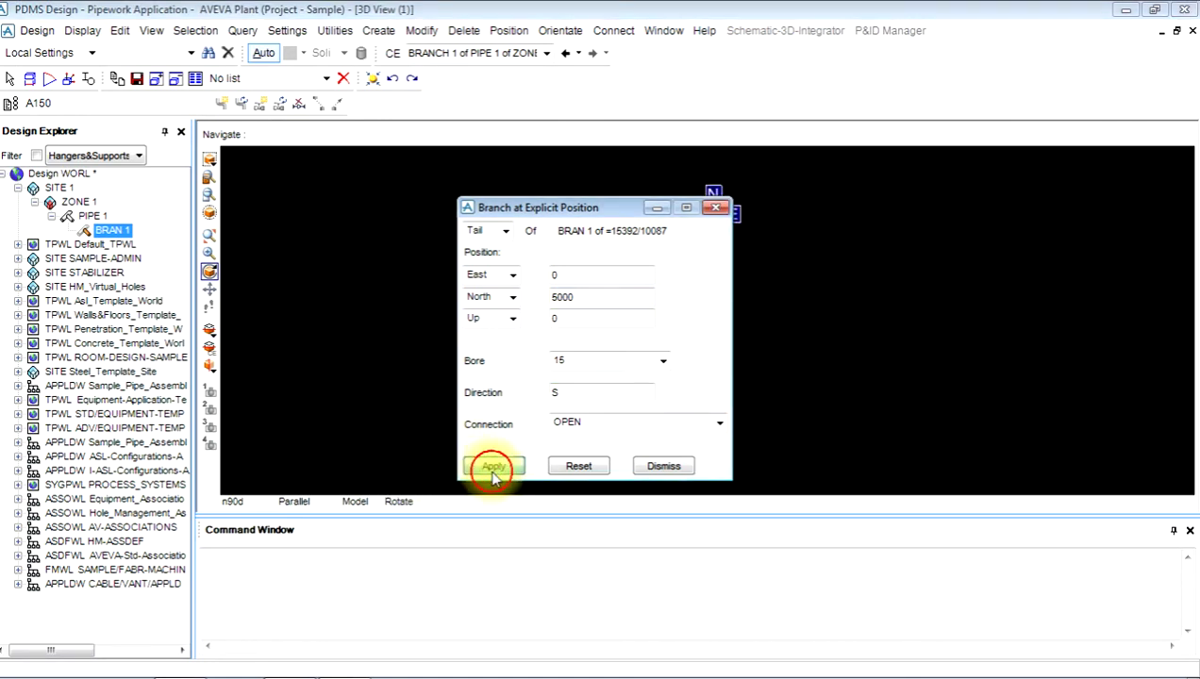
Dismiss the position form and frame the dashed branch line in the 3D view.
left_click_drag(592, 209, 213, 280)
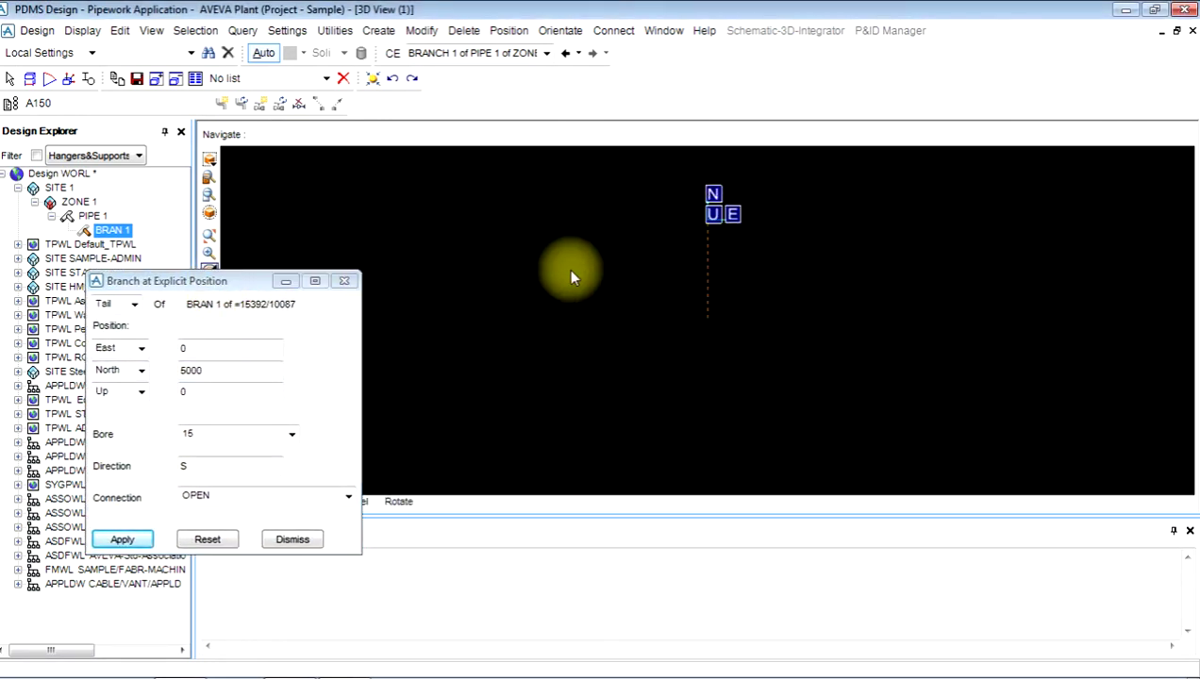
left_click(290, 540)
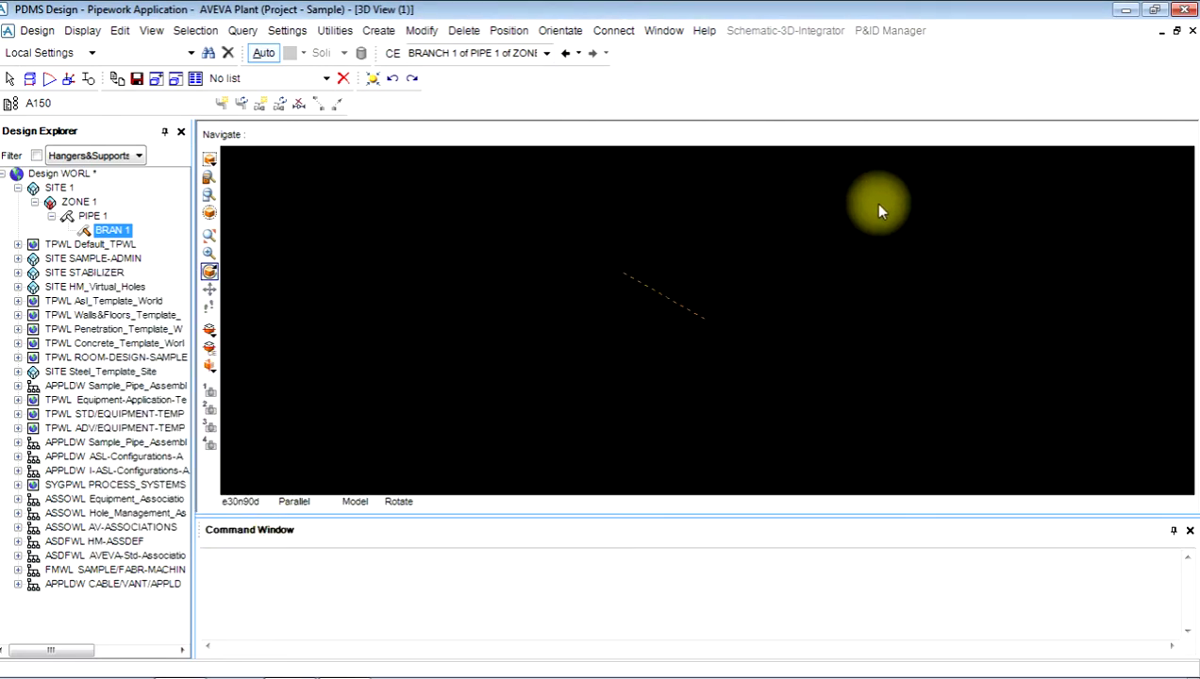
scroll(703, 328, "up", 5)
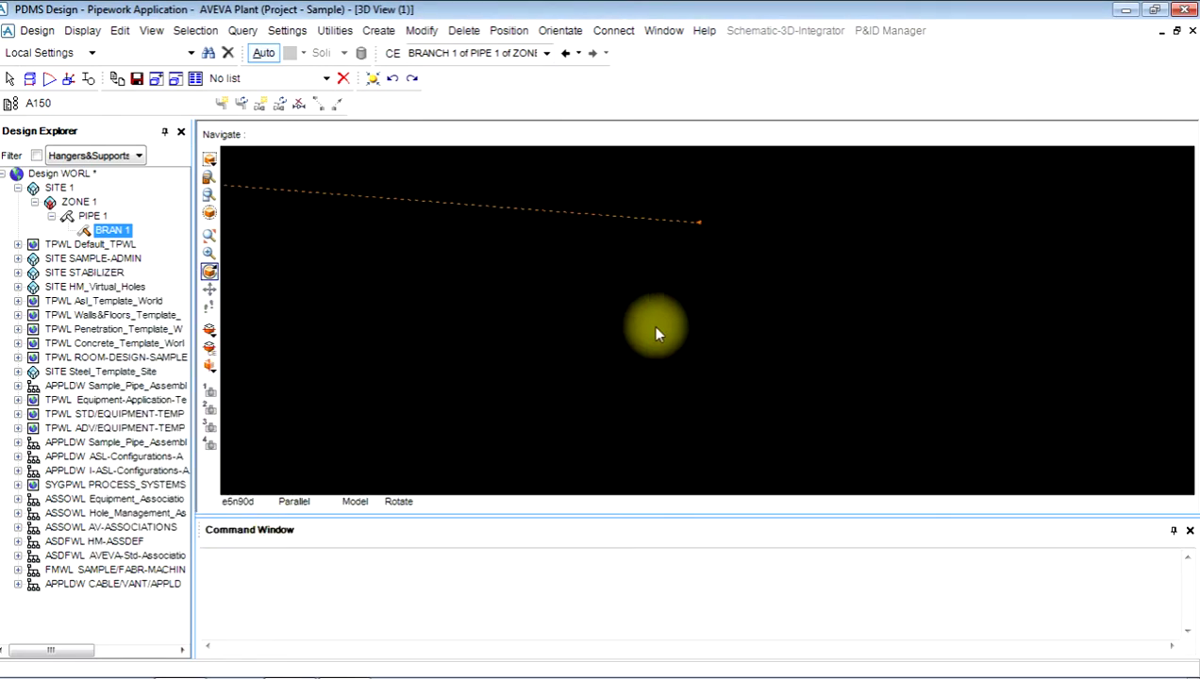
middle_click_drag(554, 290, 522, 176)
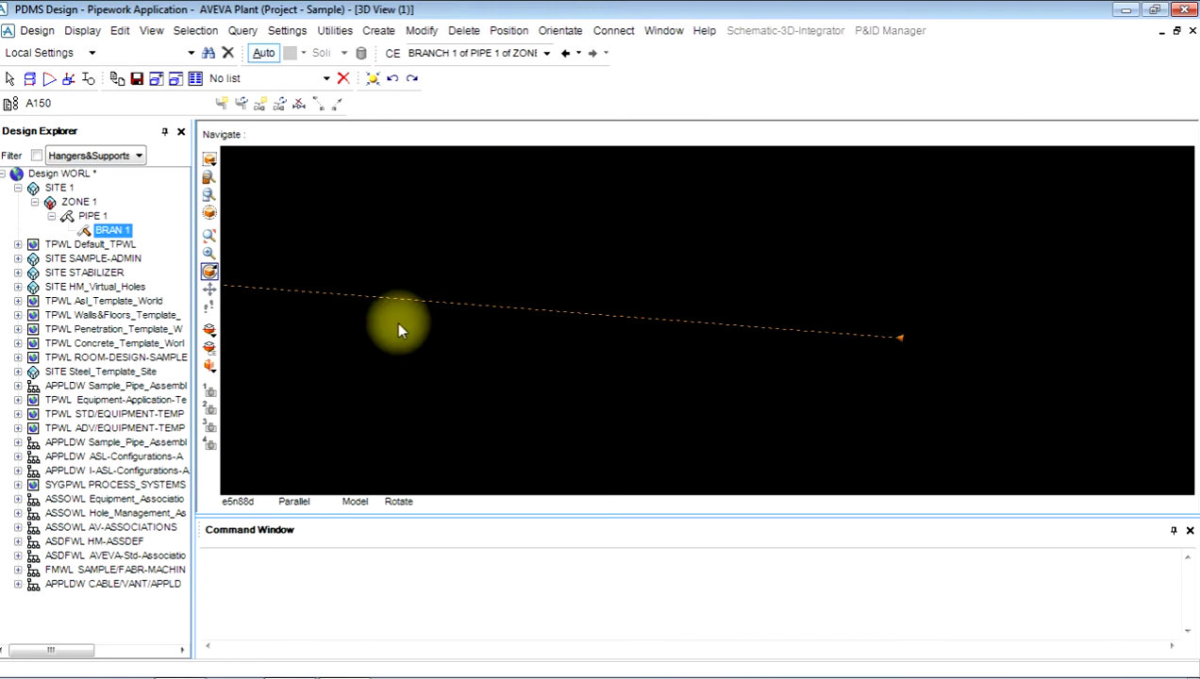
Reopen the branch explicit position form and set the tail bore to 80.
left_click(421, 30)
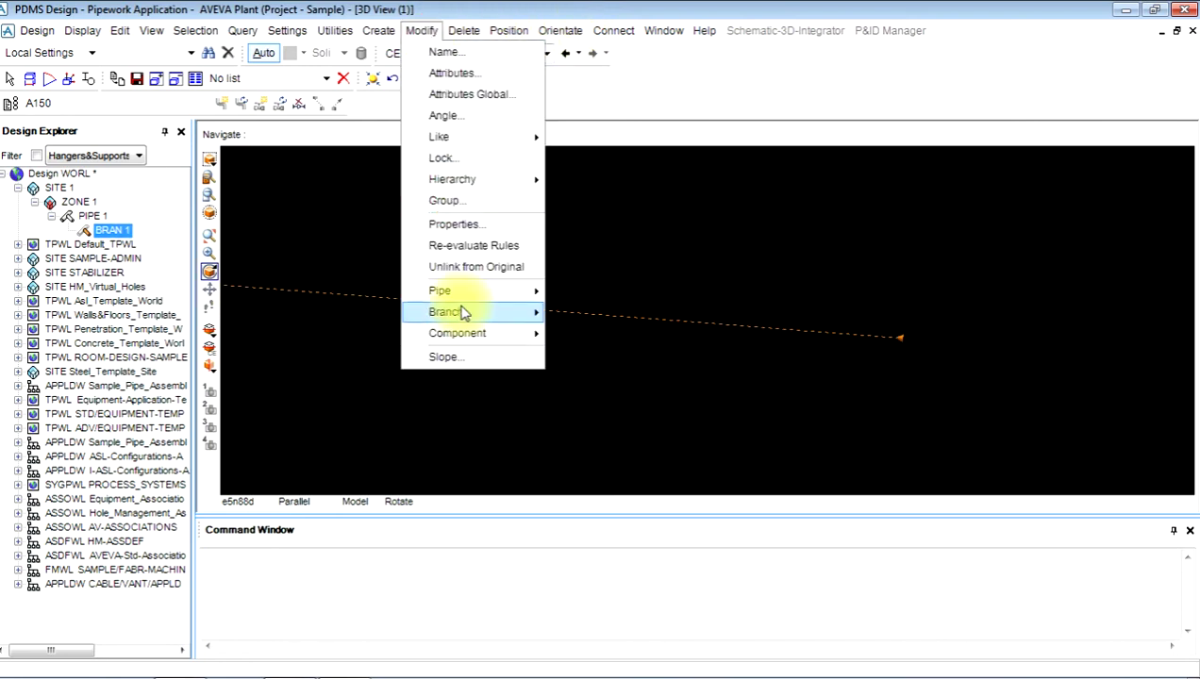
mouse_move(463, 312)
left_click(585, 317)
left_click(40, 33)
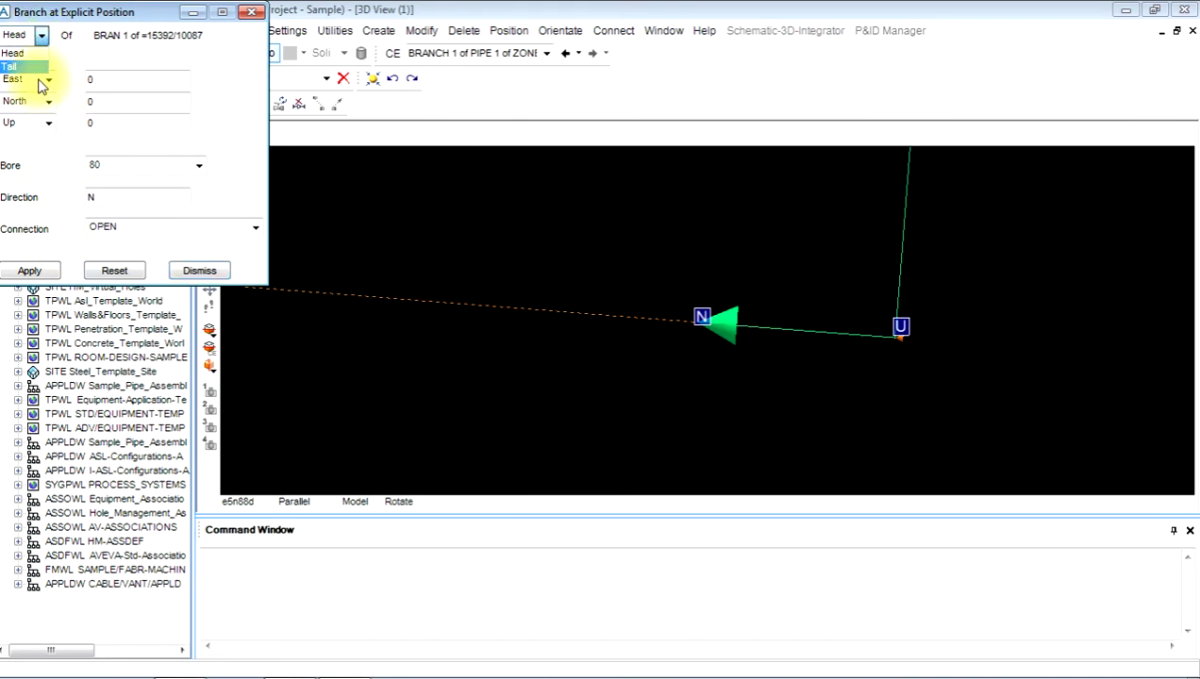
left_click(38, 68)
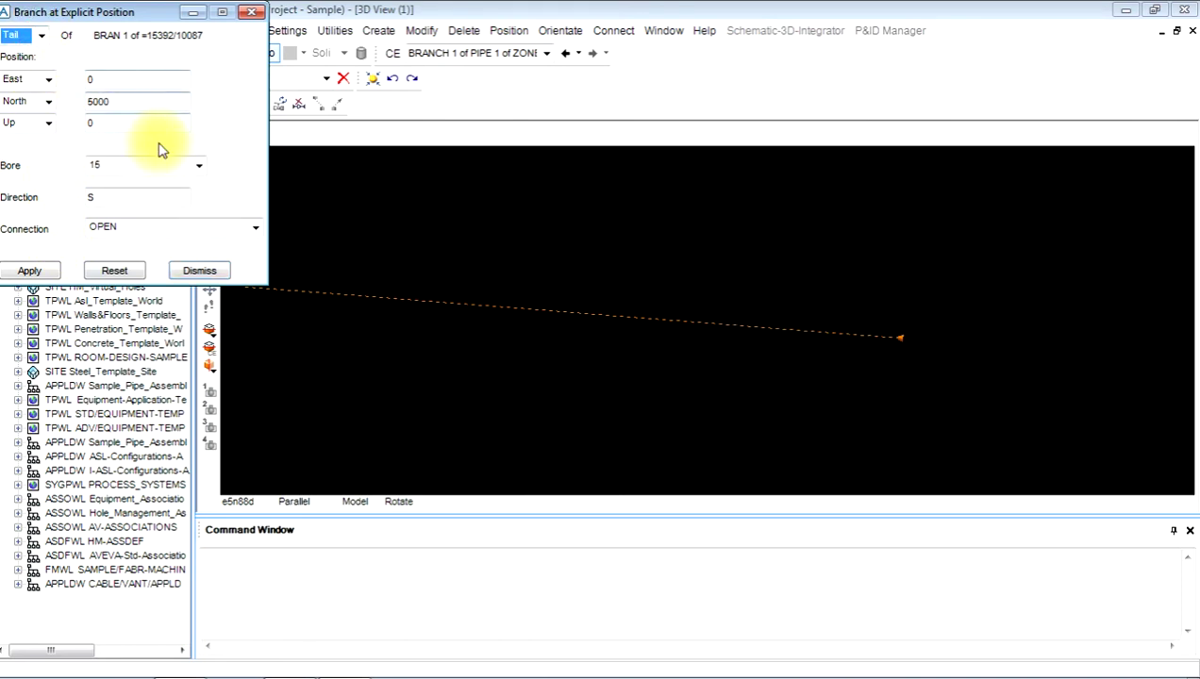
left_click(117, 172)
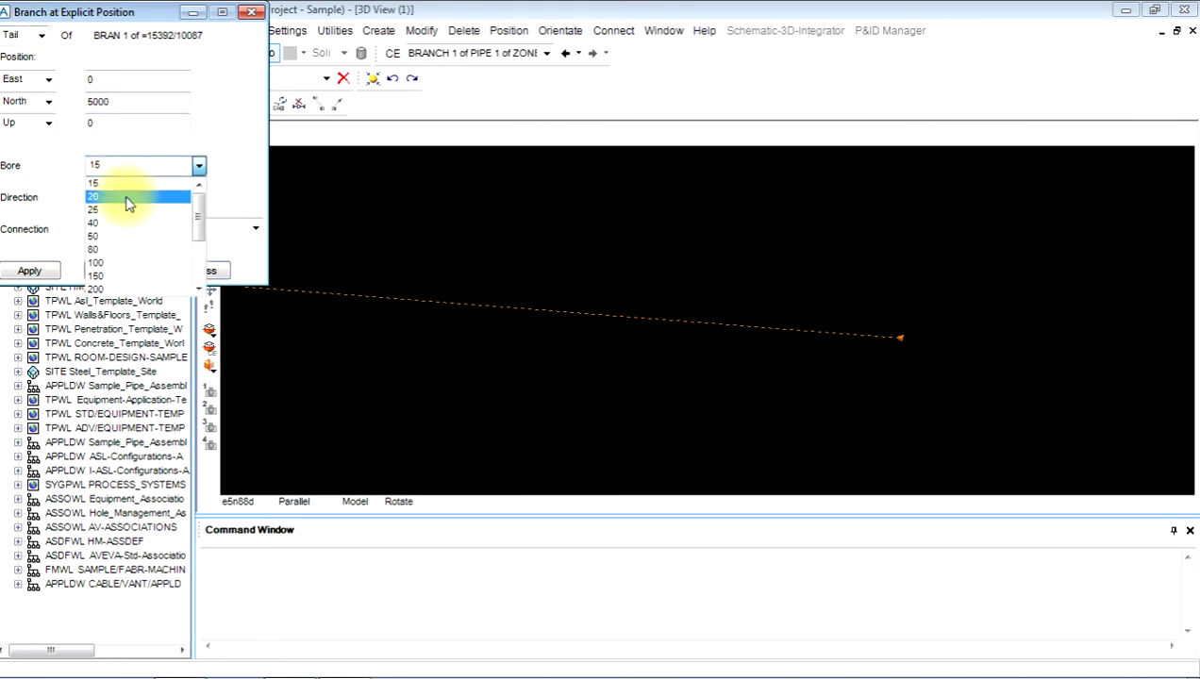
left_click(113, 250)
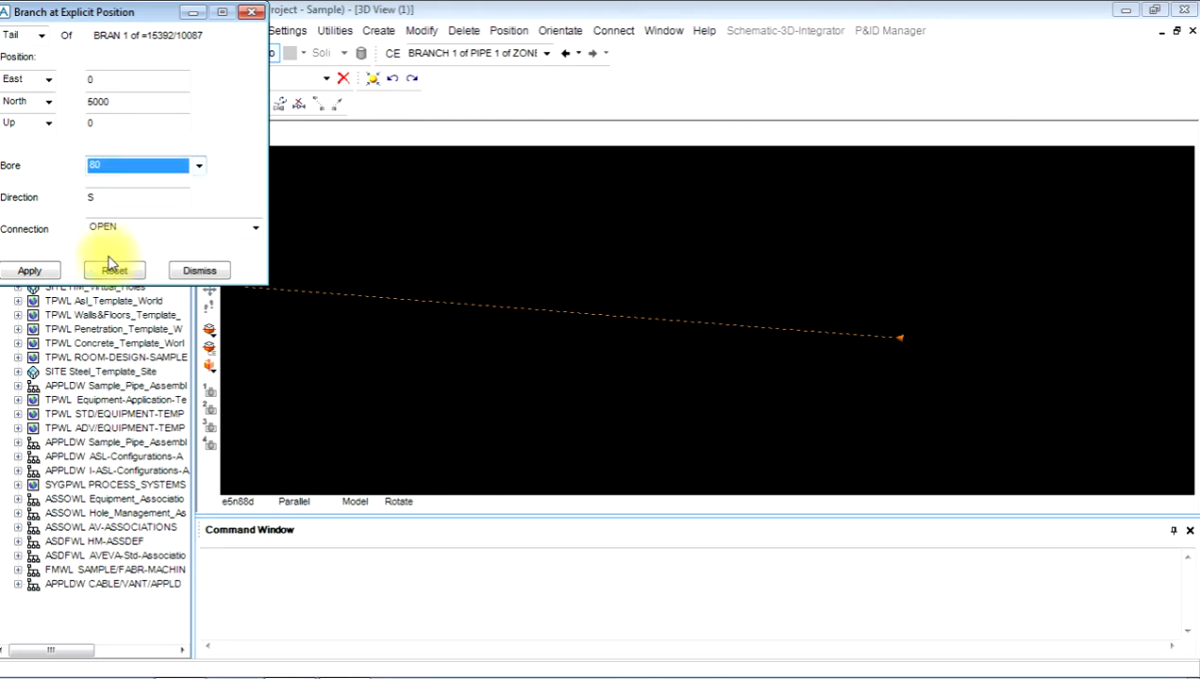
left_click(43, 269)
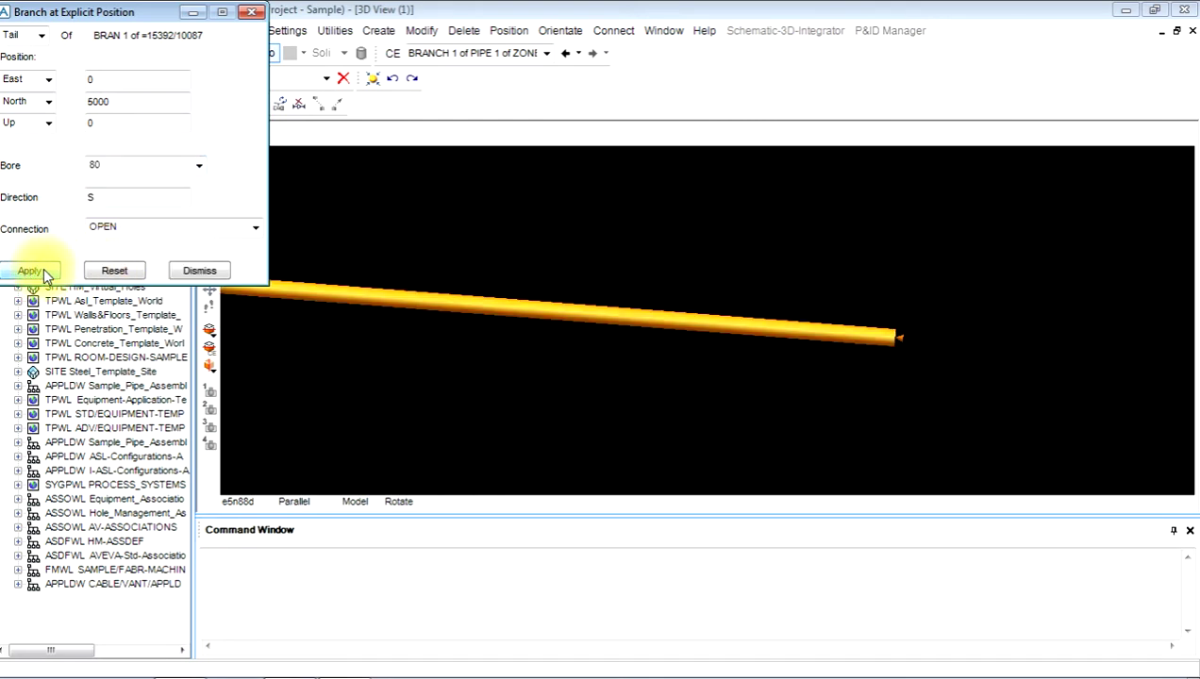
Change the tail bore to 50, apply it, and close the position form.
left_click(117, 170)
scroll(117, 210, "up", 2)
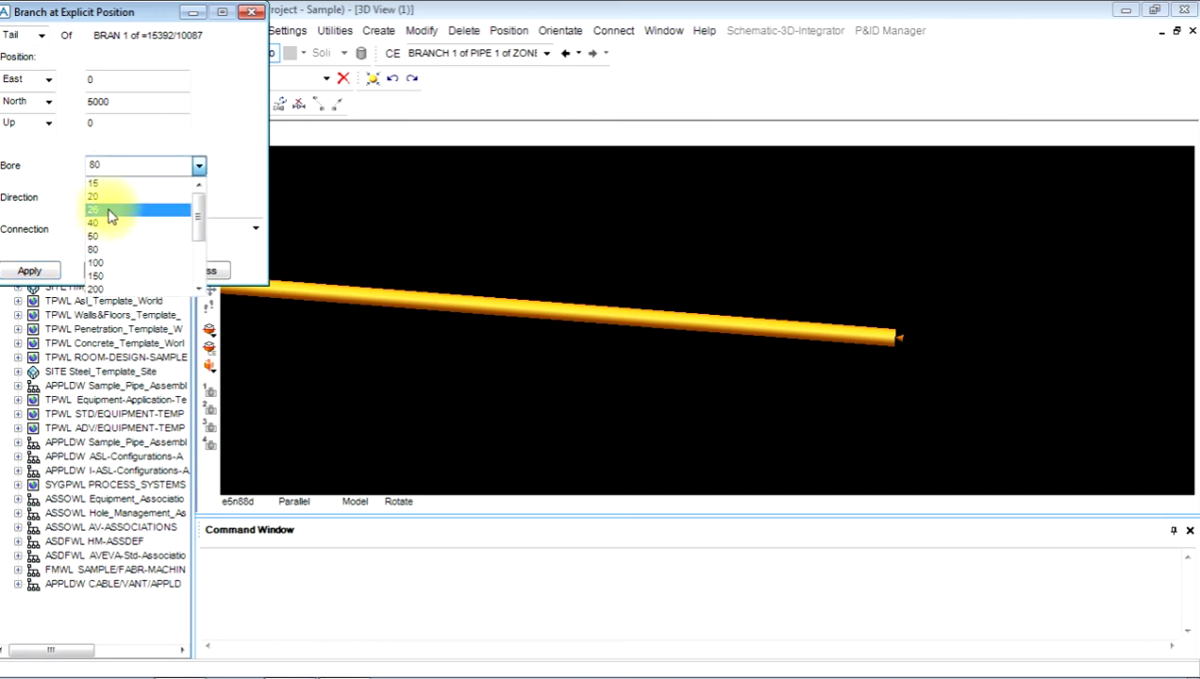
left_click(106, 234)
left_click(31, 259)
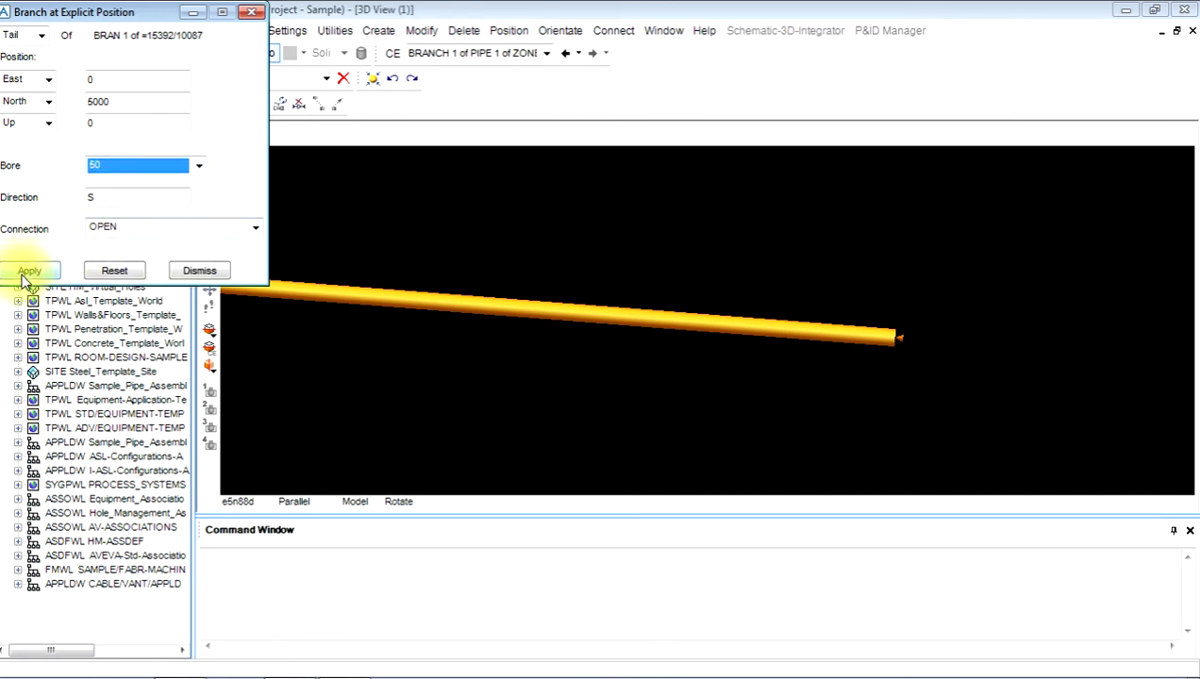
left_click(29, 273)
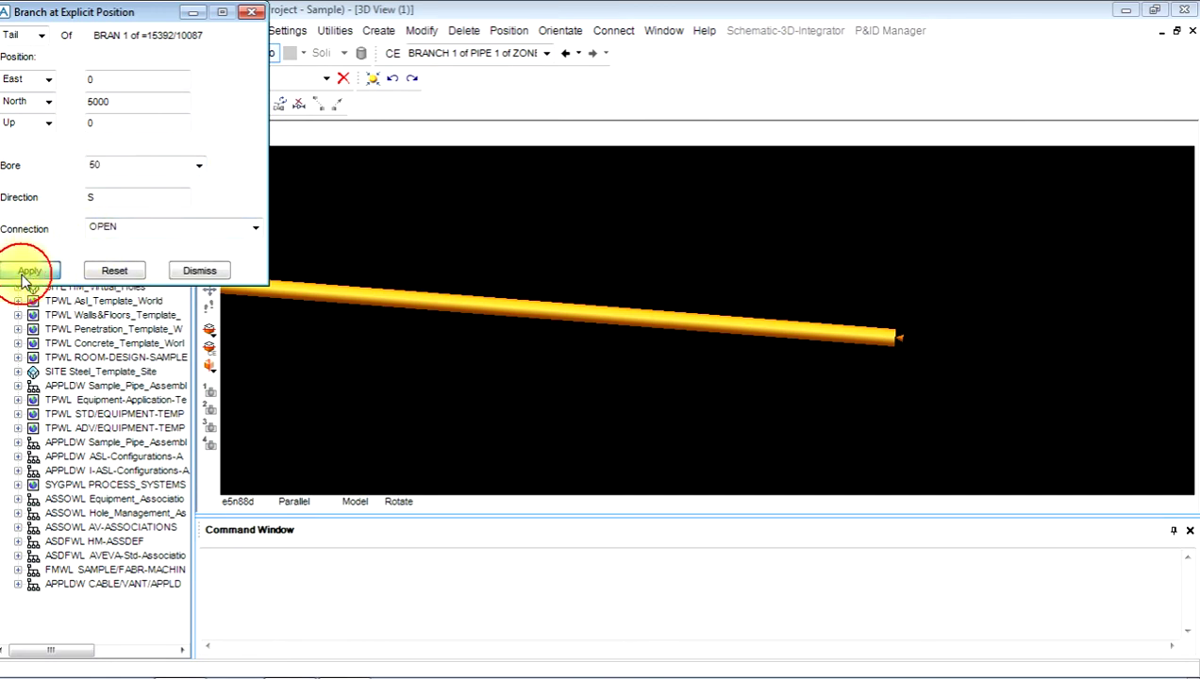
left_click(194, 271)
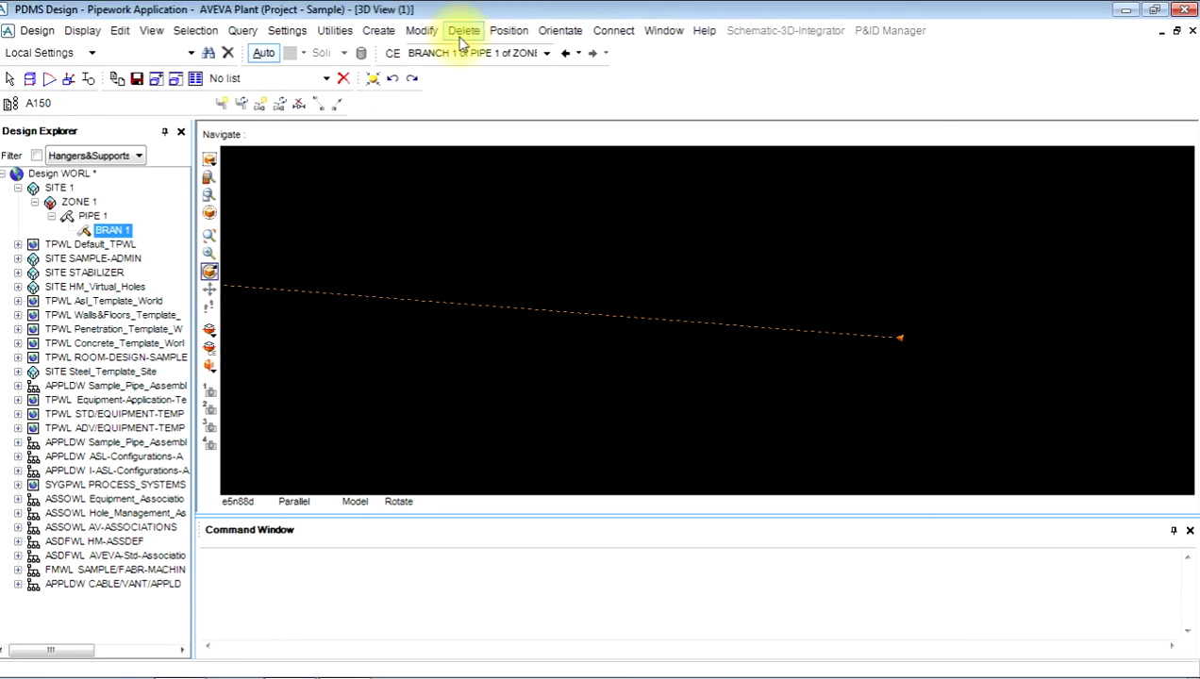
Bring up the Piping Components form for the branch.
left_click(379, 30)
left_click(388, 180)
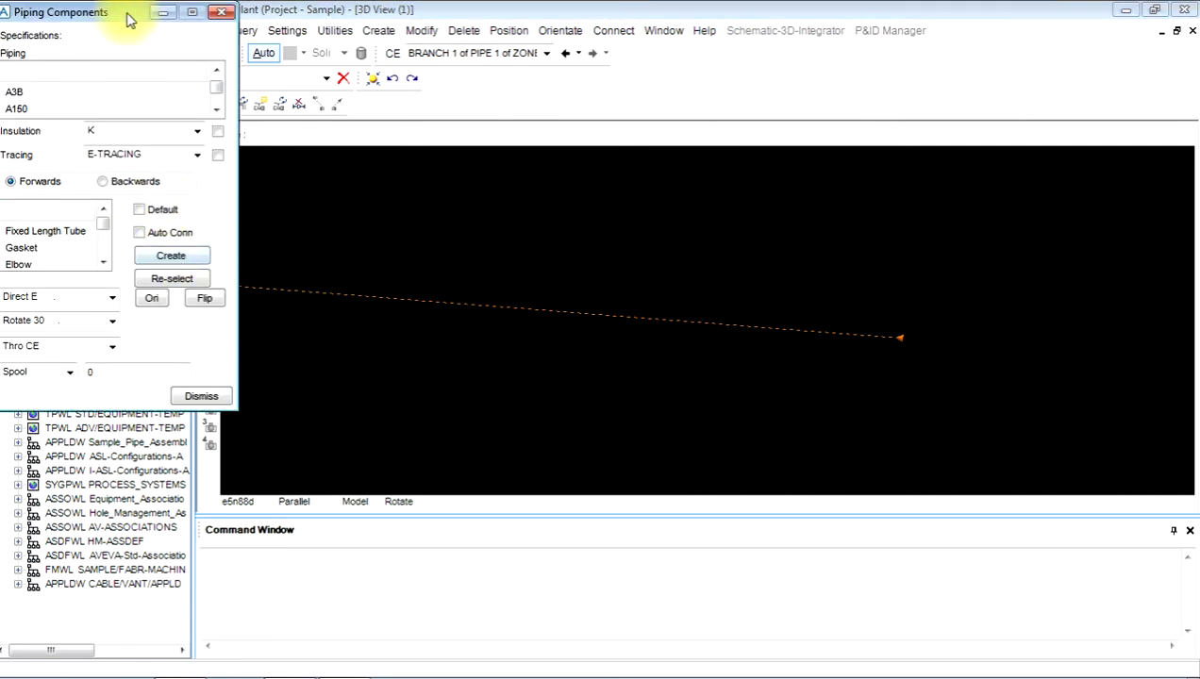
left_click_drag(125, 13, 190, 13)
scroll(179, 234, "down", 1)
mouse_move(180, 250)
left_mouse_down()
mouse_move(177, 233)
mouse_move(163, 233)
mouse_move(170, 269)
left_mouse_up()
Add a 50.00 CONC reducer with Auto Conn enabled.
left_click(94, 230)
left_click(209, 232)
left_click(233, 256)
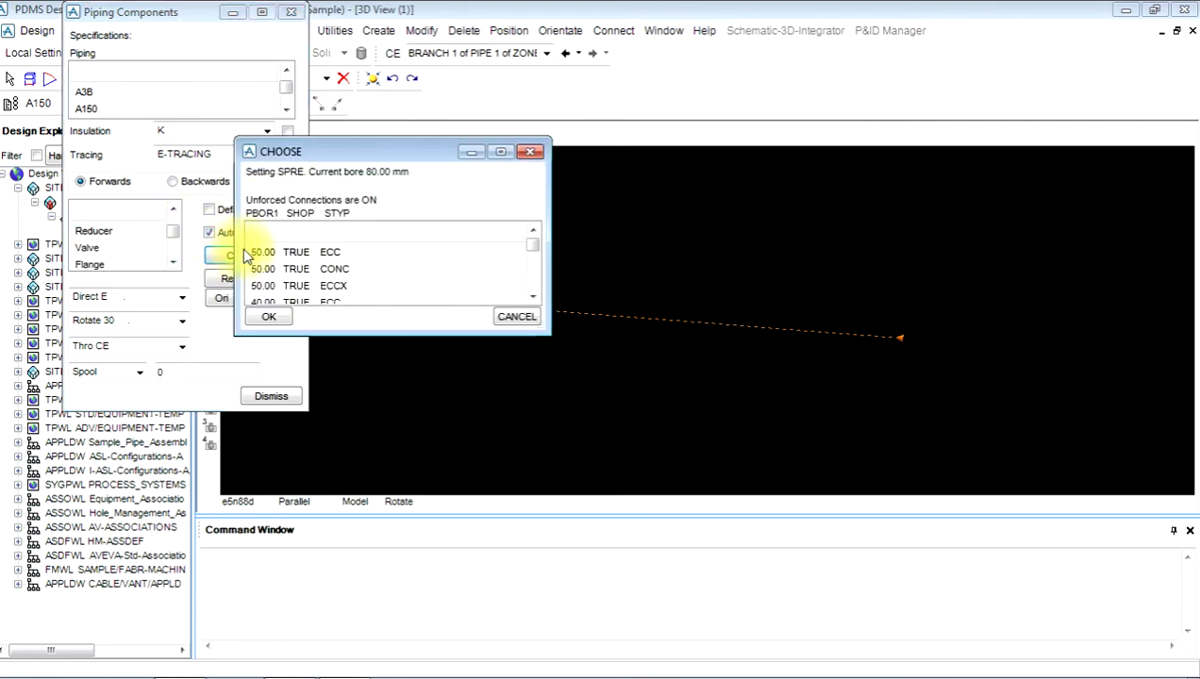
left_click(389, 269)
left_click(270, 323)
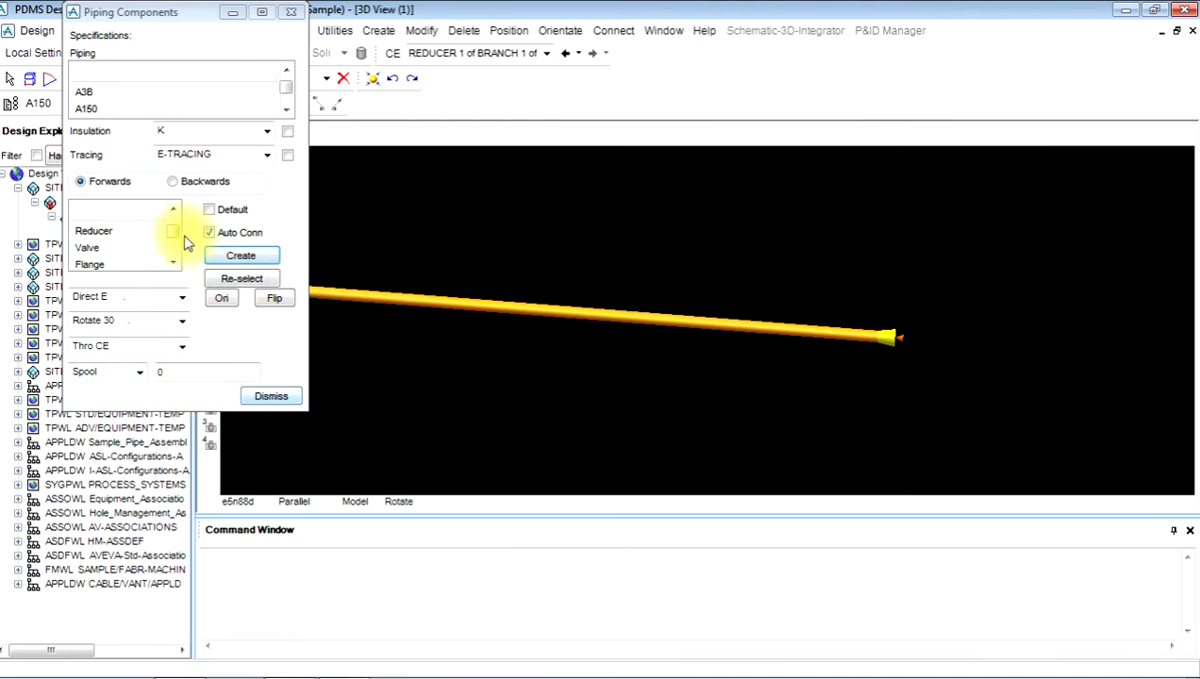
scroll(173, 229, "up", 1)
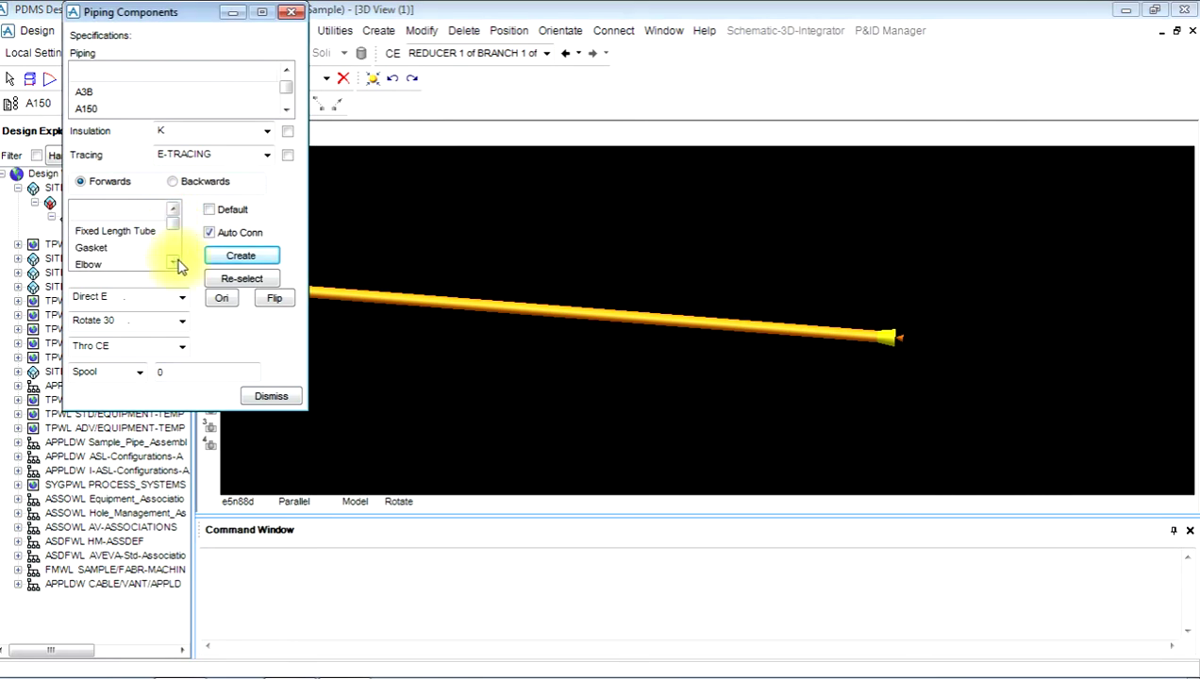
scroll(174, 268, "down", 2)
Add a tee with the 40.00 STUB variant after the reducer.
left_click(173, 234)
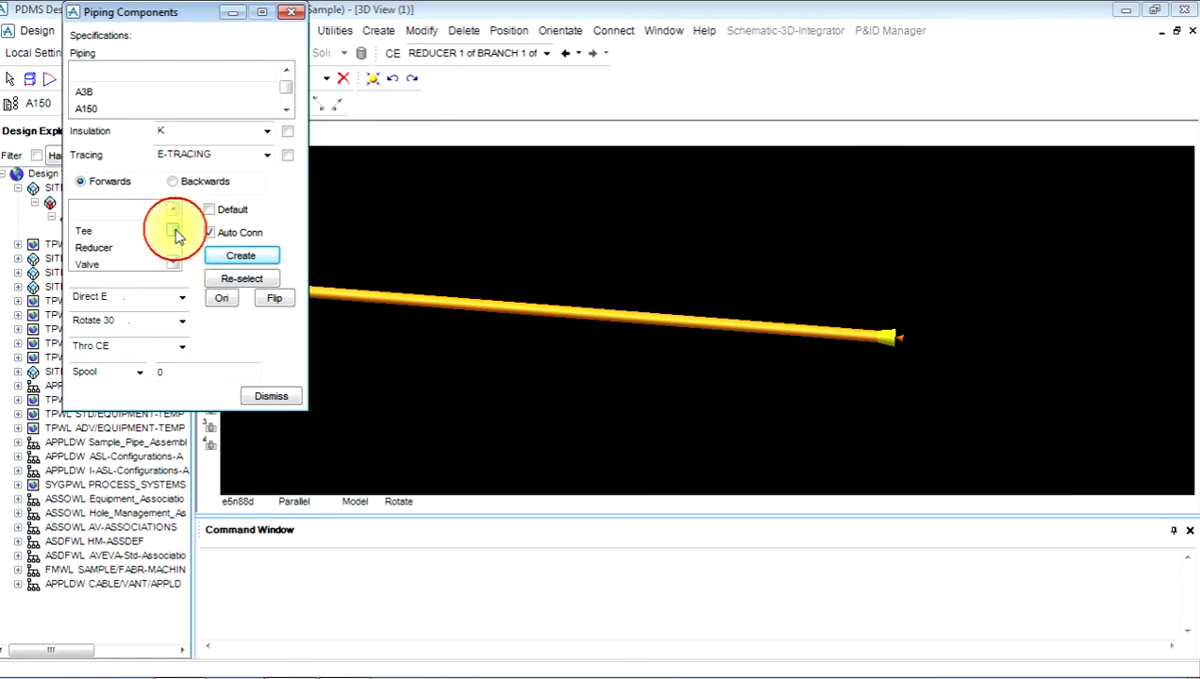
left_click(121, 232)
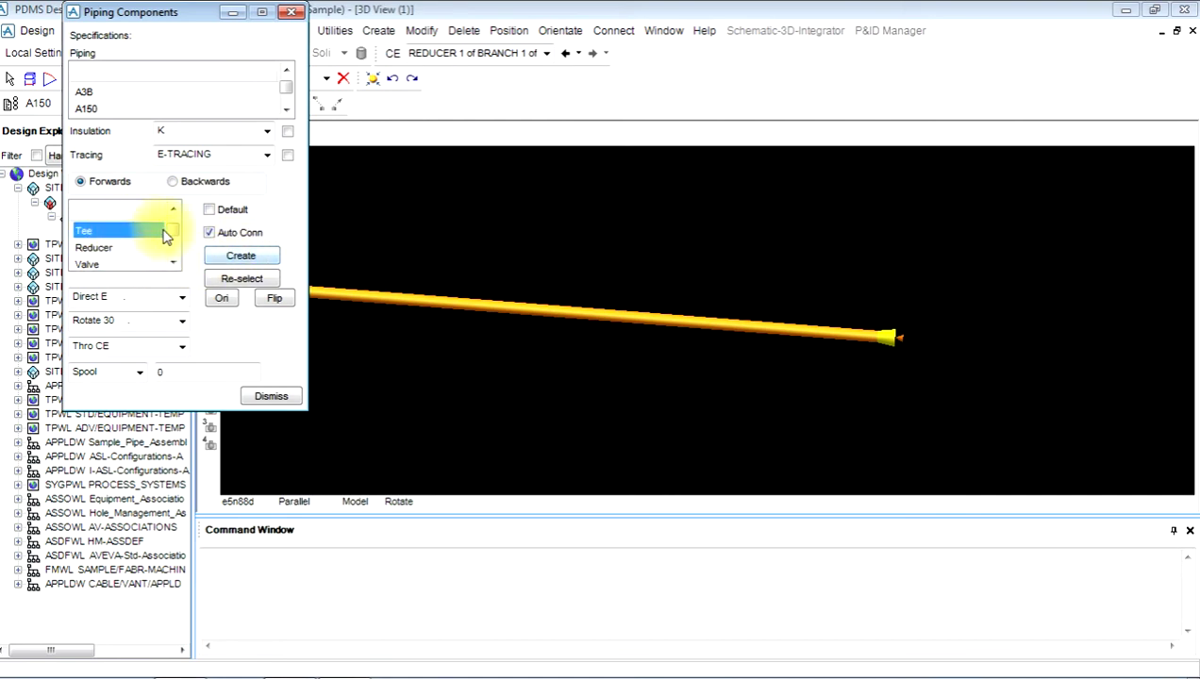
left_click(218, 257)
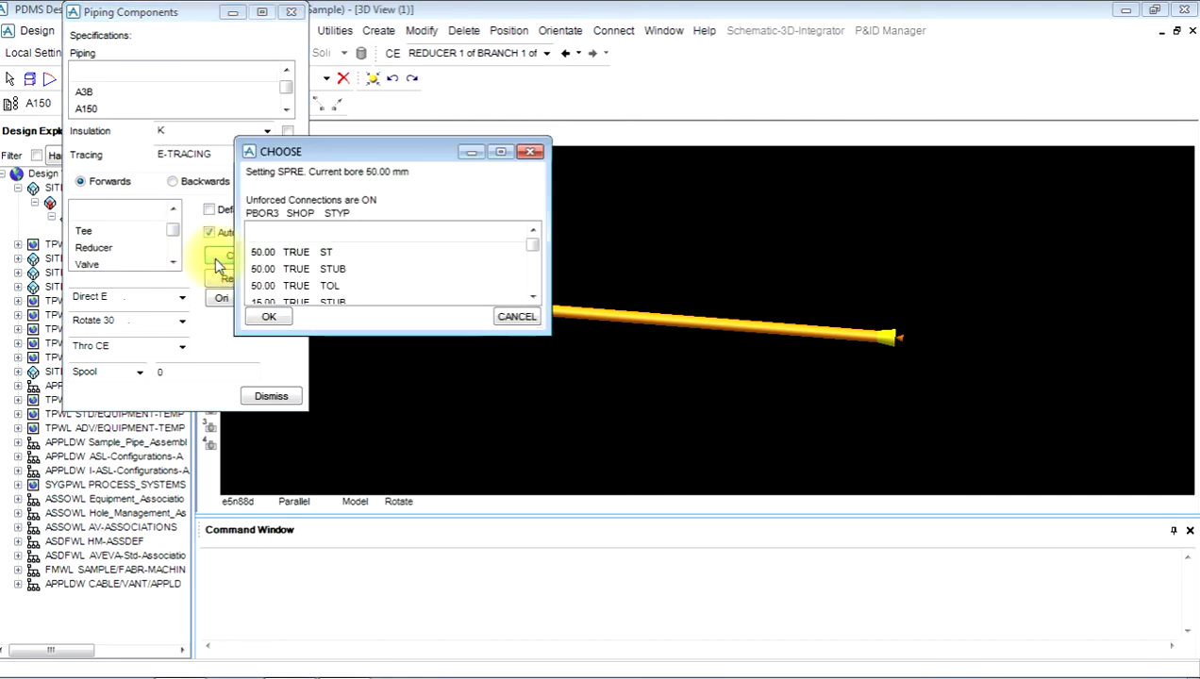
scroll(307, 281, "up", 3)
scroll(326, 293, "down", 1)
left_click(325, 286)
scroll(316, 287, "down", 1)
left_click(314, 300)
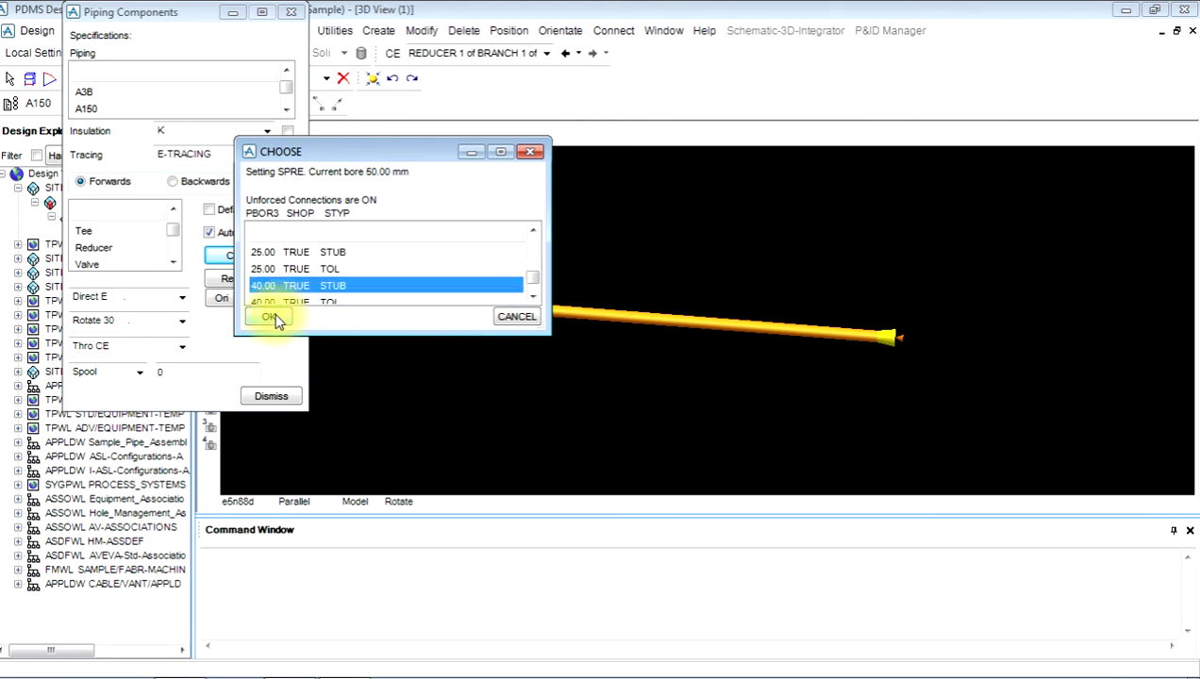
left_click(273, 317)
Make TEE 1 current, then cancel the second tee variant list.
scroll(577, 326, "up", 3)
scroll(714, 351, "up", 2)
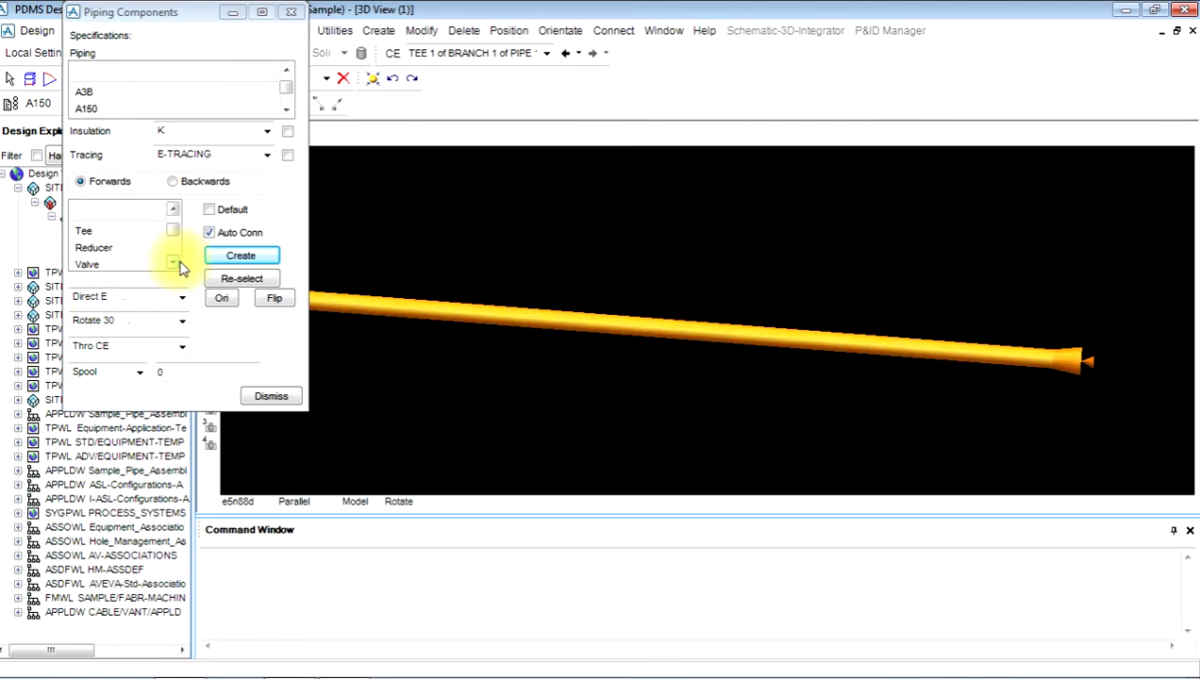
left_click_drag(187, 19, 340, 112)
left_click(108, 256)
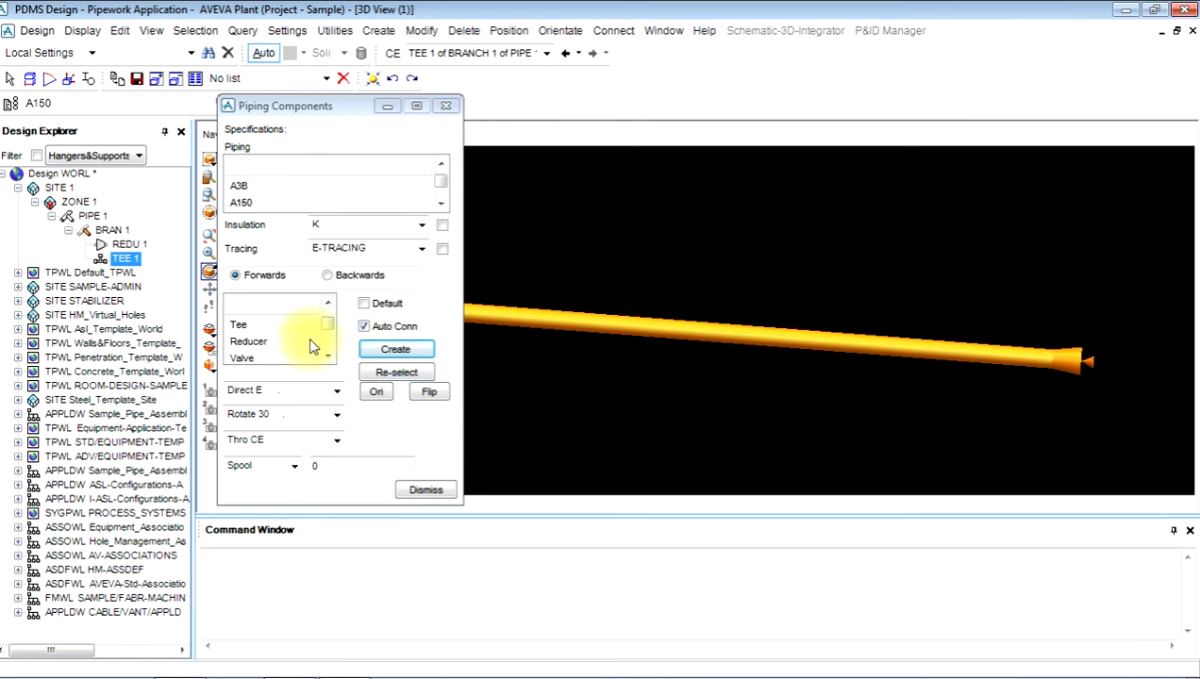
left_click(396, 349)
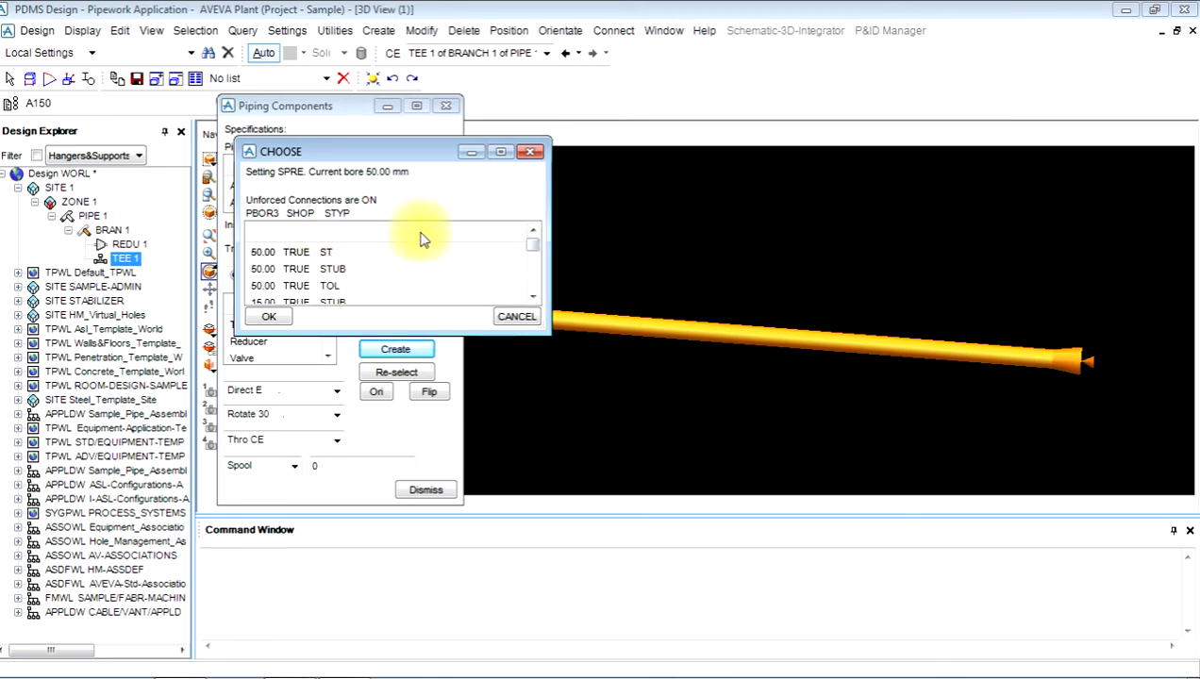
mouse_move(534, 245)
left_mouse_down()
mouse_move(534, 283)
mouse_move(534, 238)
left_mouse_up()
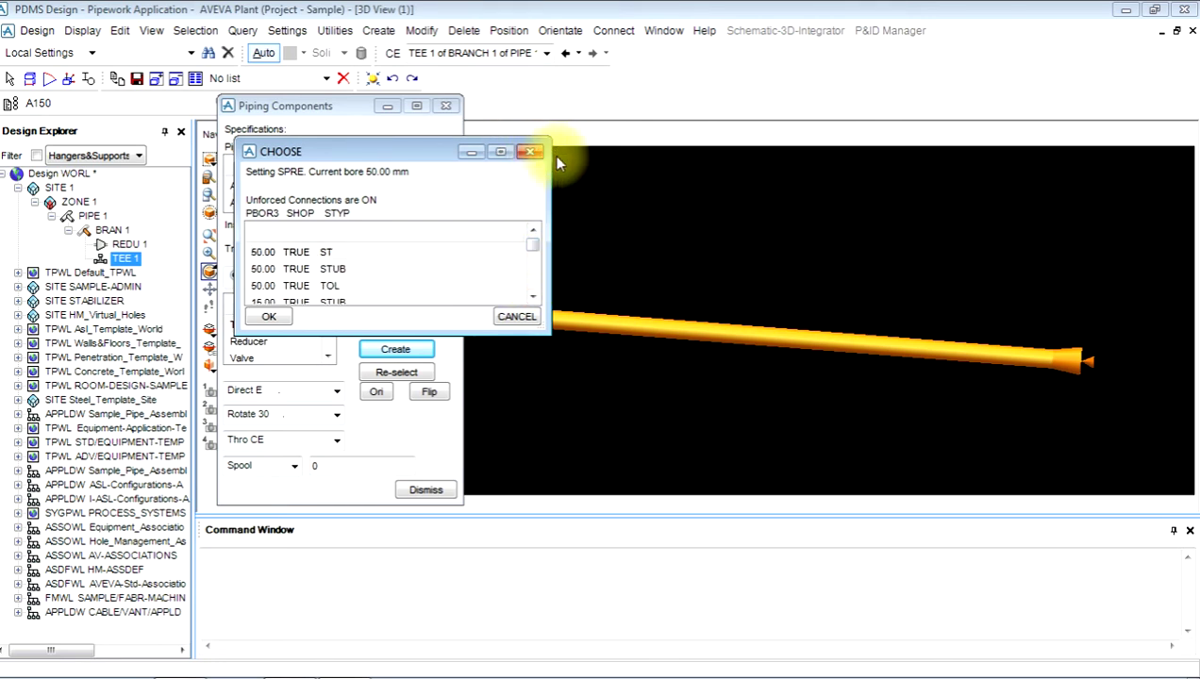
left_click(510, 318)
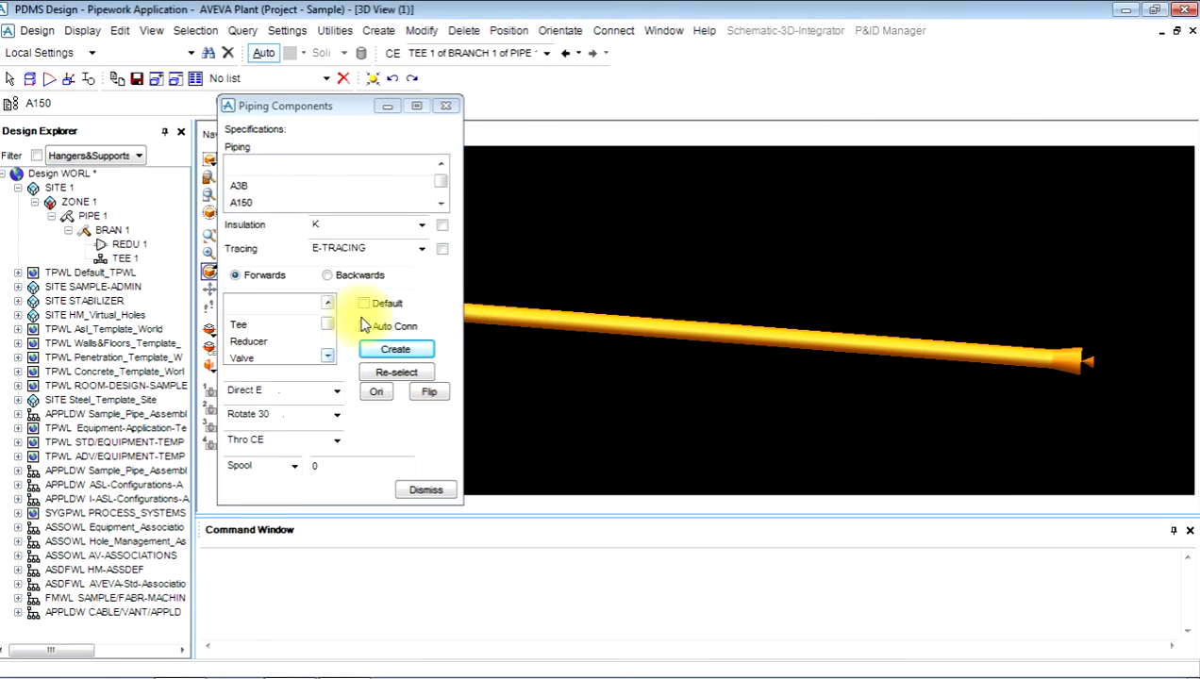
Switch to Backwards, make BRAN 1 current, and add a GATE valve.
scroll(591, 322, "down", 2)
scroll(646, 360, "up", 2)
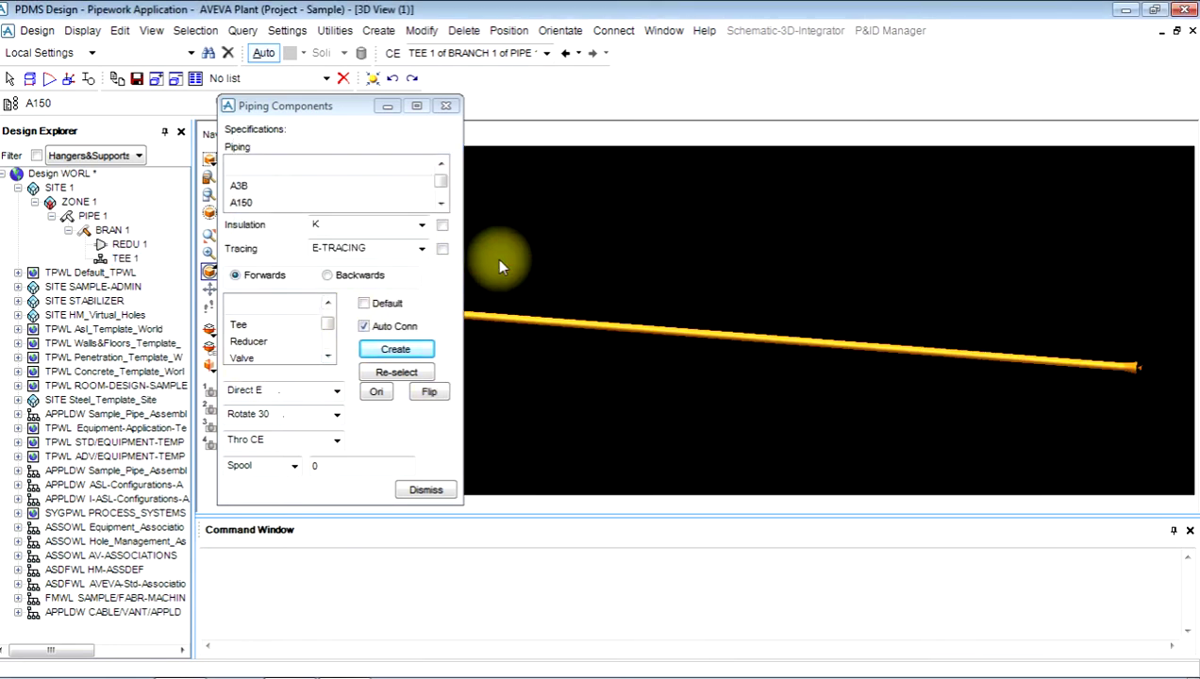
scroll(471, 324, "up", 2)
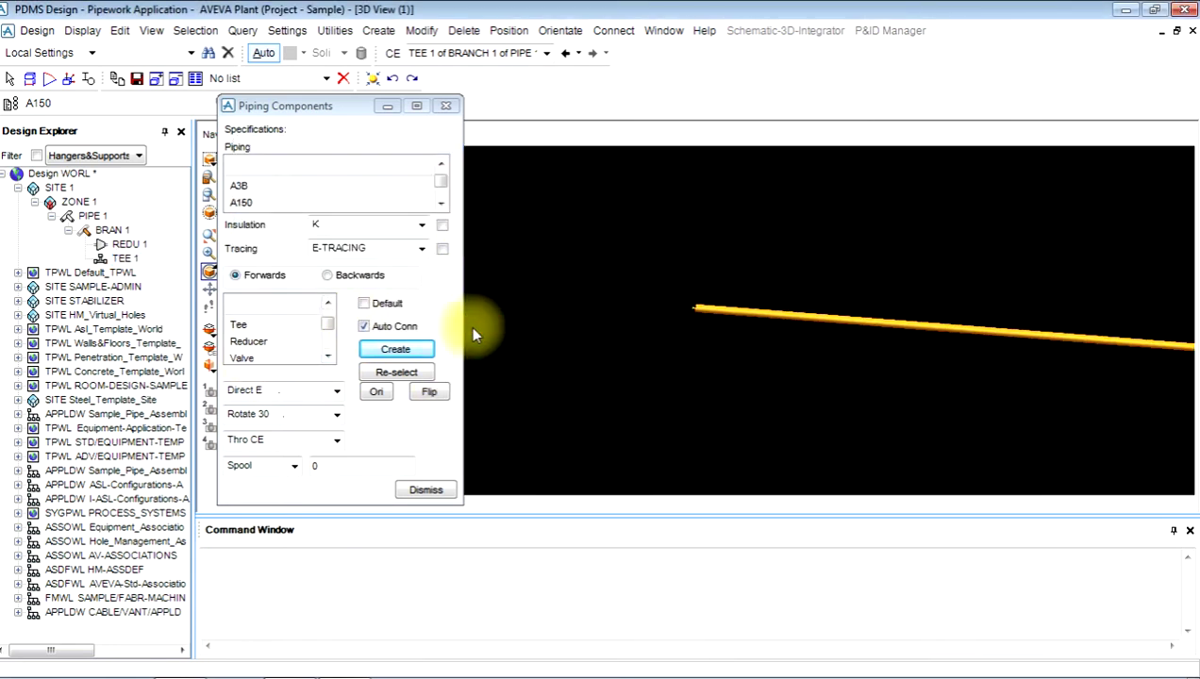
left_click(381, 273)
left_click(380, 273)
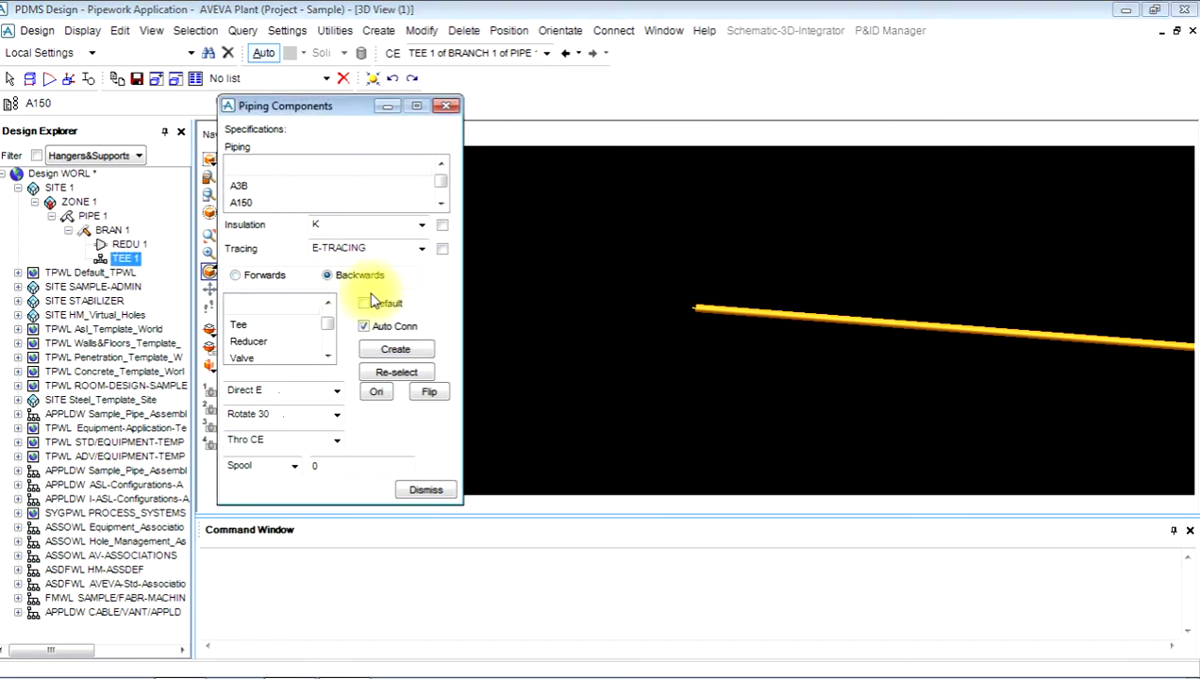
left_click(111, 231)
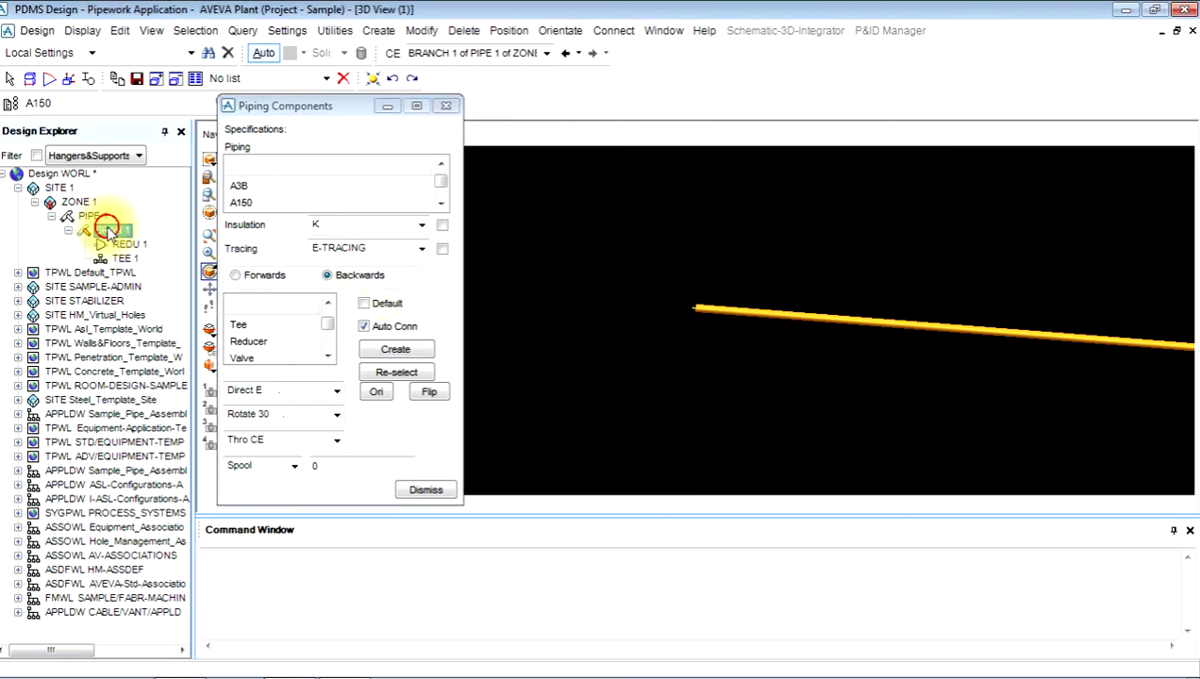
left_click(305, 364)
left_click(373, 351)
left_click(273, 317)
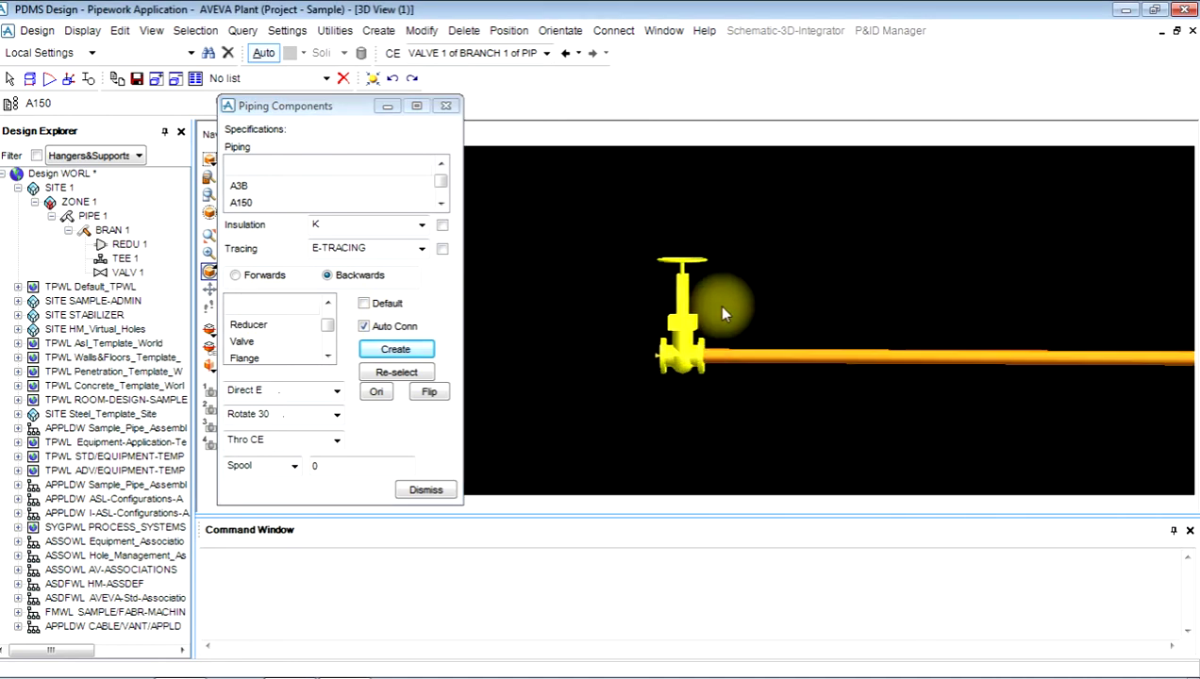
scroll(1163, 335, "down", 3)
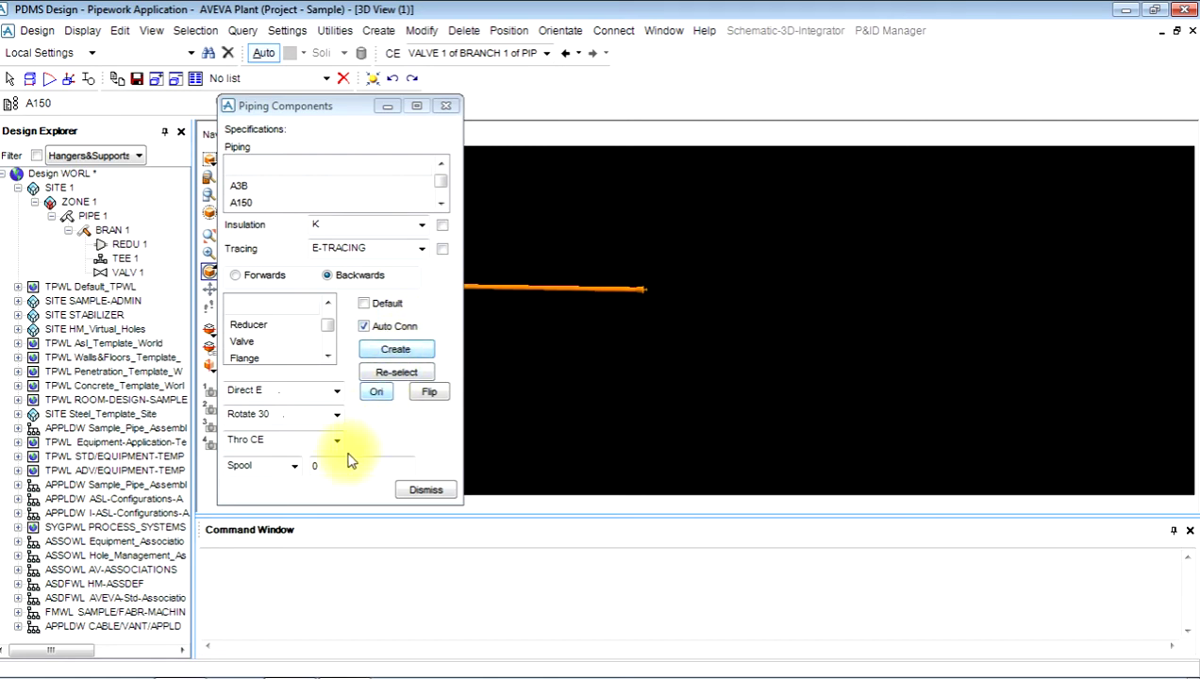
left_click(405, 489)
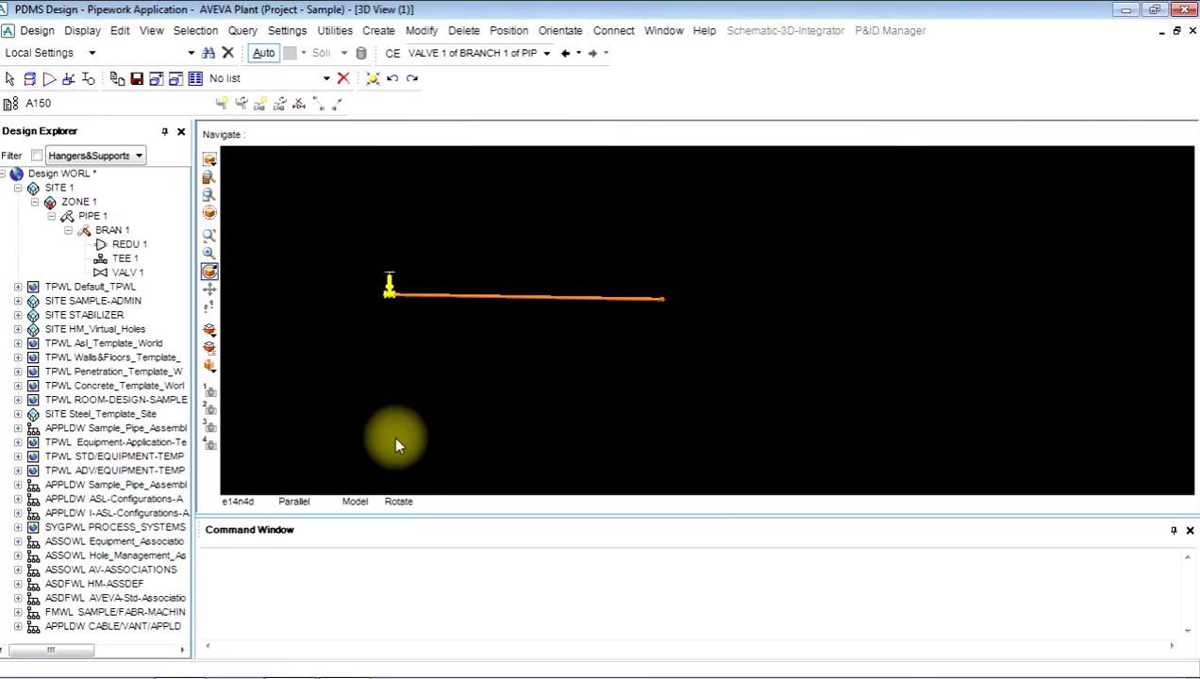
middle_click_drag(396, 440, 610, 279)
scroll(611, 339, "up", 3)
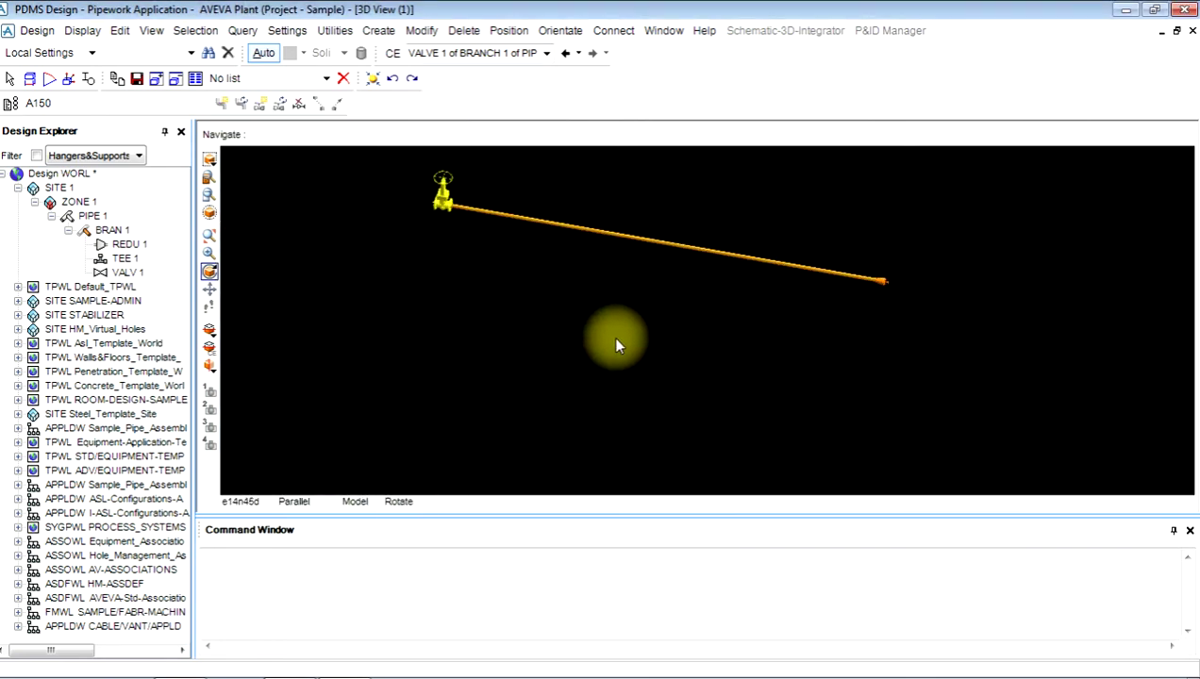
left_click(105, 230)
left_click(118, 286)
left_click(128, 272)
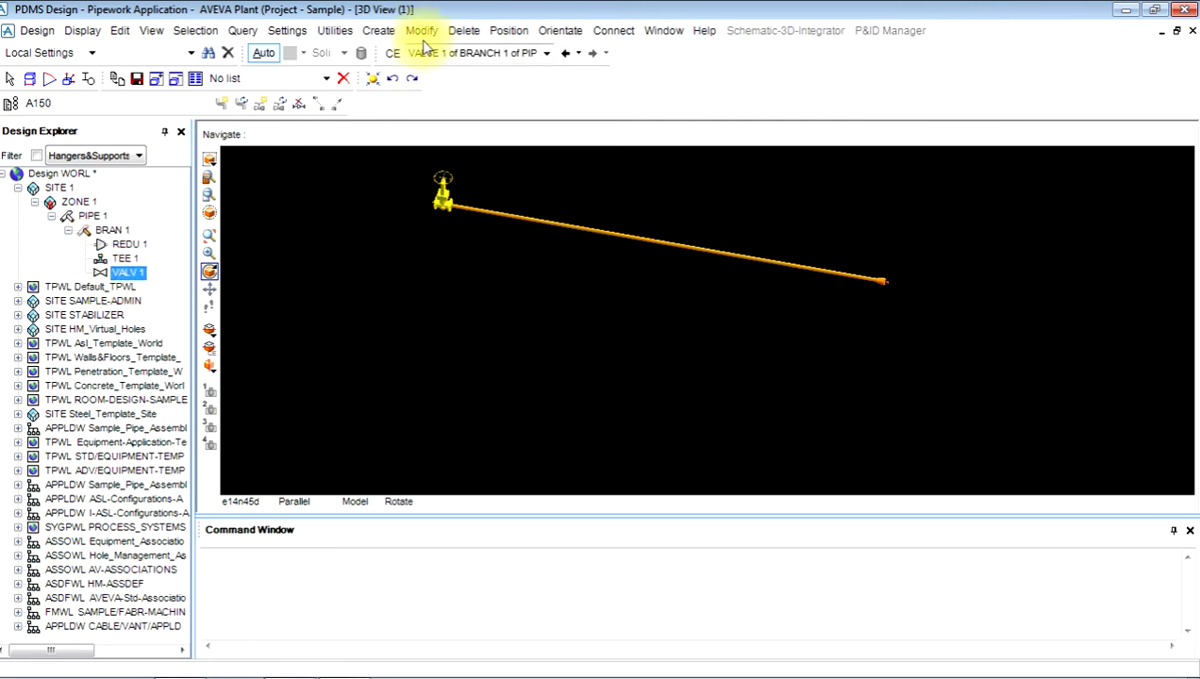
left_click(378, 30)
Reopen the Piping Components form and create a tee.
left_click(406, 181)
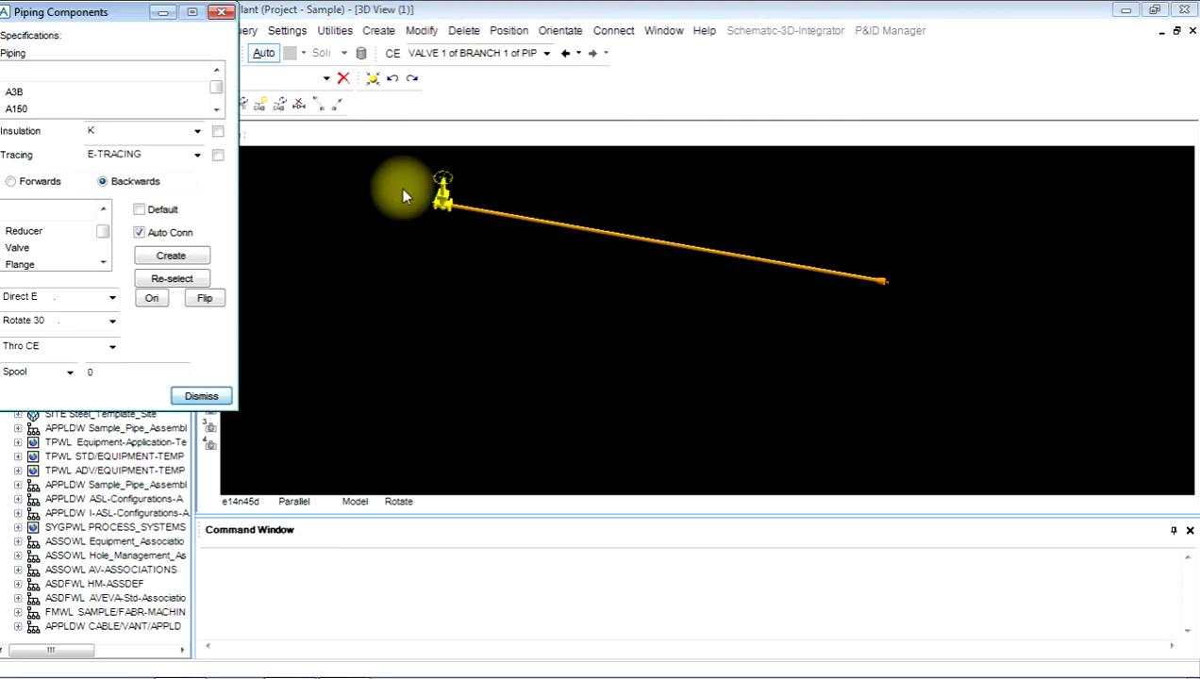
left_click(103, 260)
left_click(103, 260)
left_click(110, 223)
left_click(102, 262)
left_click(48, 249)
left_click(156, 260)
Choose the 15.00 STUB tee variant, clear the error, and close the form.
left_click(342, 270)
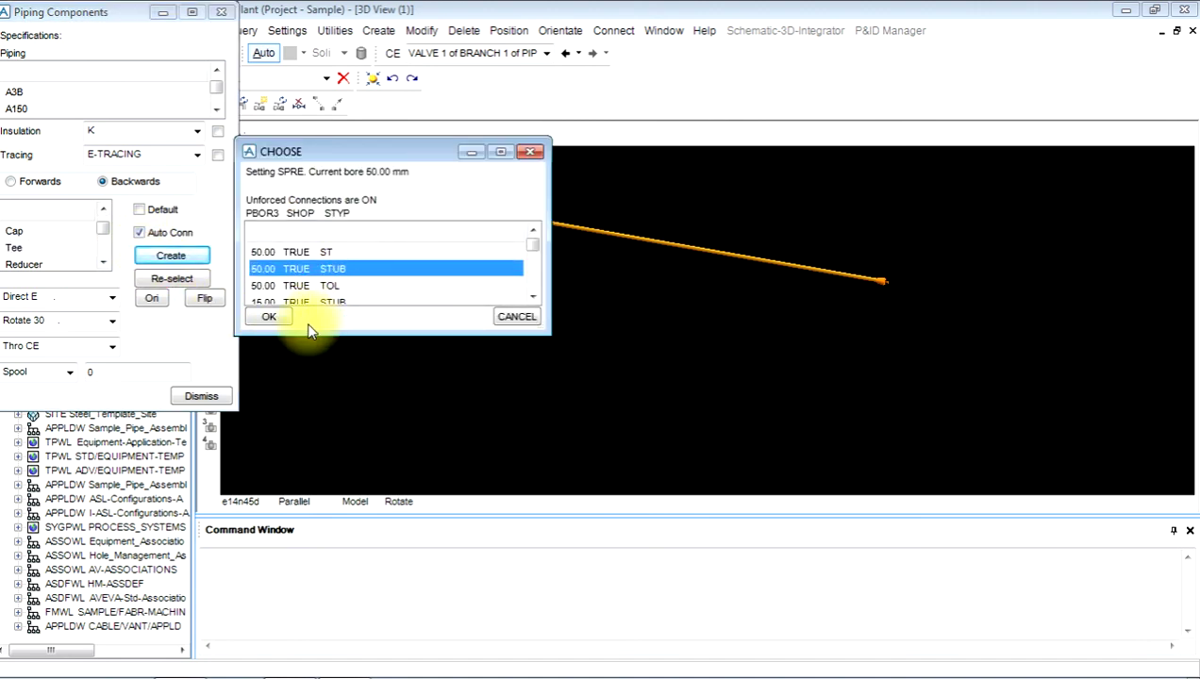
scroll(292, 297, "down", 1)
left_click(302, 270)
scroll(311, 269, "down", 1)
scroll(324, 283, "down", 1)
scroll(320, 274, "up", 3)
scroll(311, 283, "down", 3)
left_click(269, 316)
left_click(590, 376)
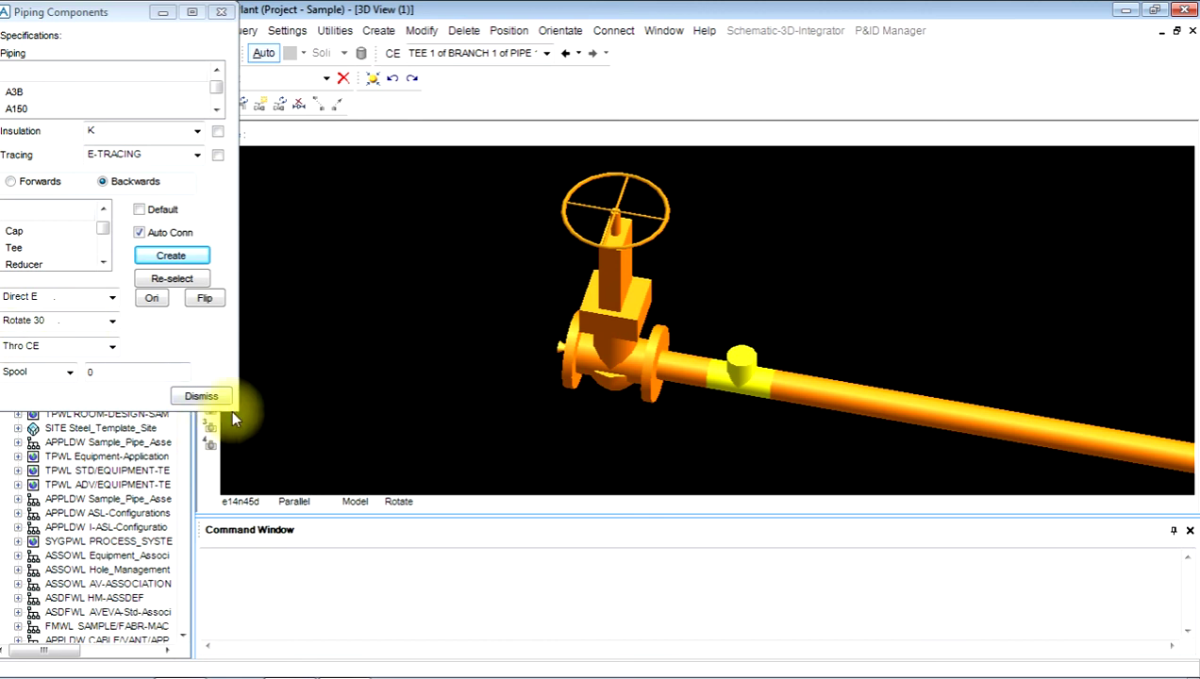
left_click(206, 398)
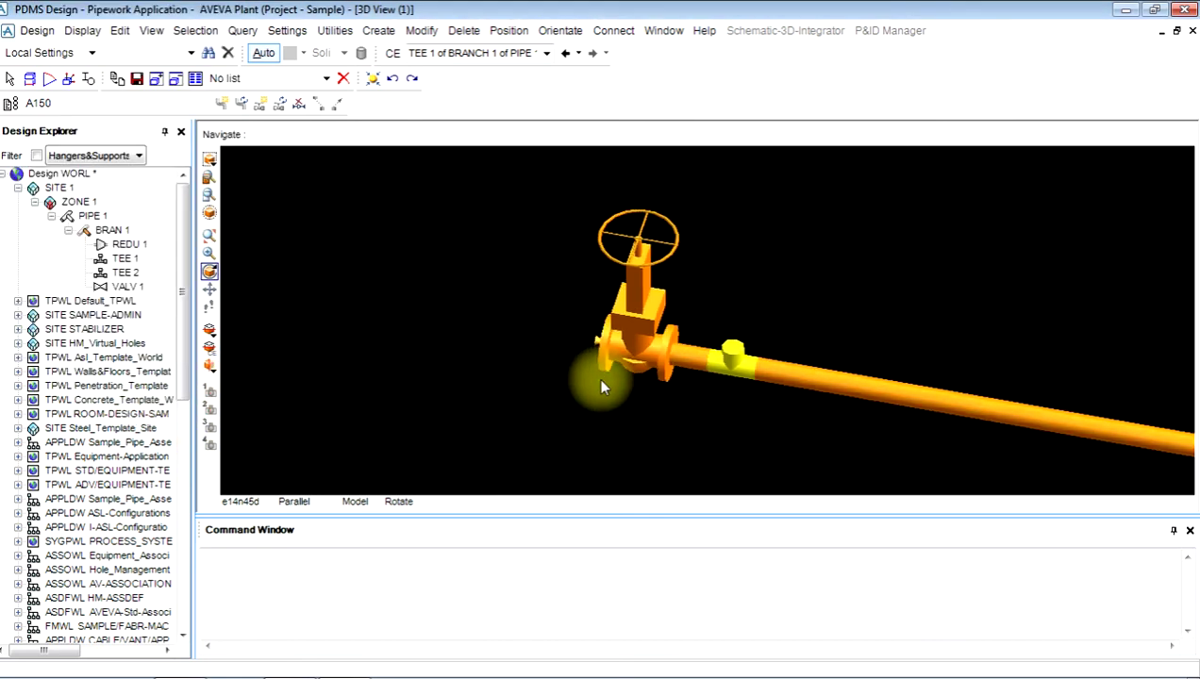